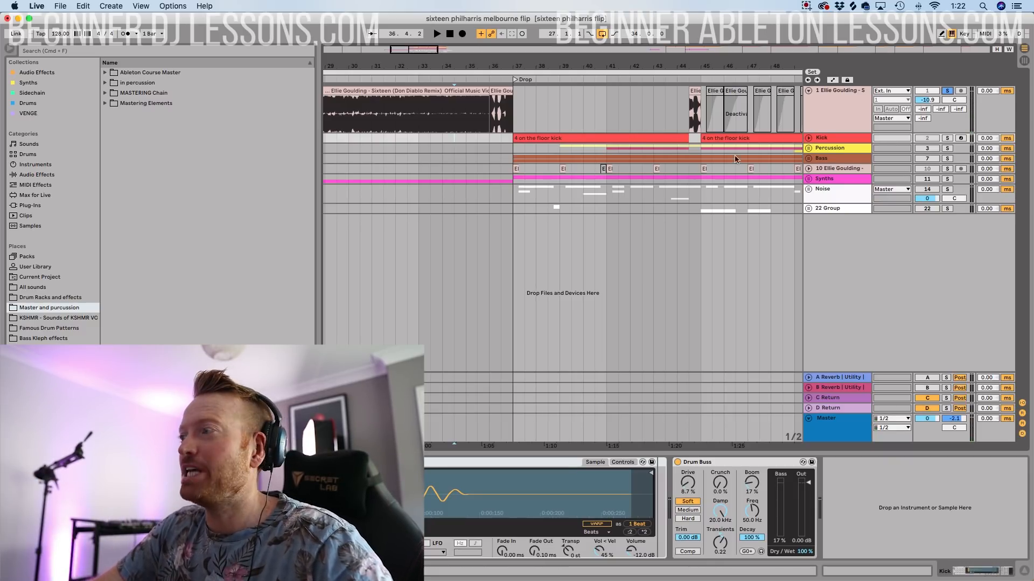
# - Unfold the Kick track, activate it with the vocal unsoloed, and audition the kick from just before the drop at bar 37
pyautogui.click(807, 139)
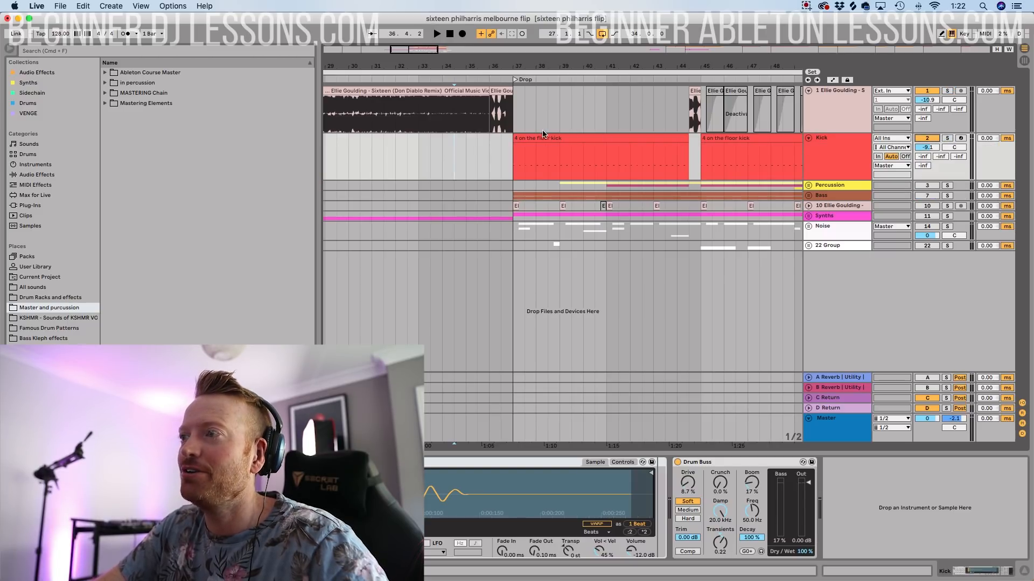
pyautogui.click(503, 145)
pyautogui.press('space')
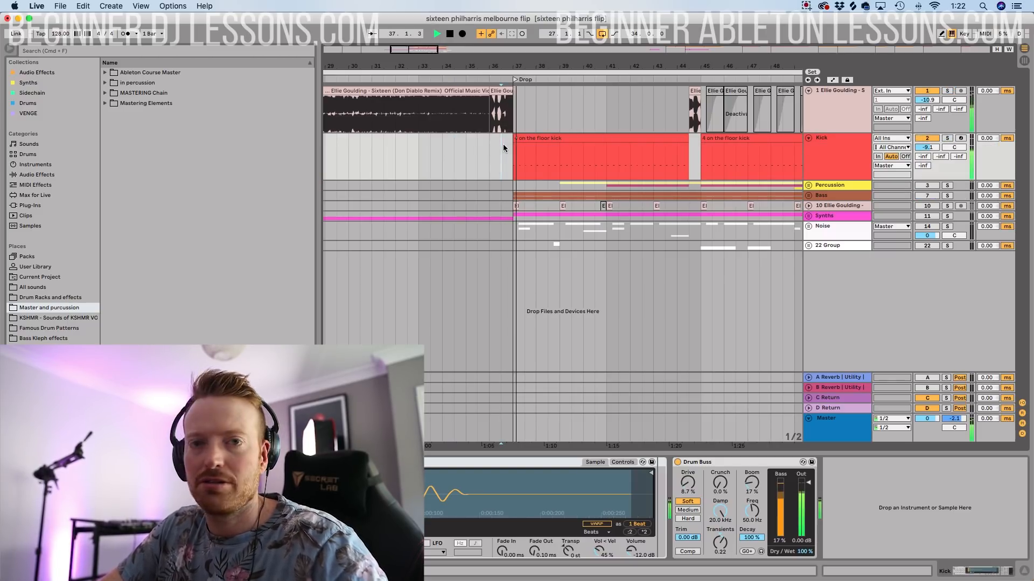
pyautogui.press('space')
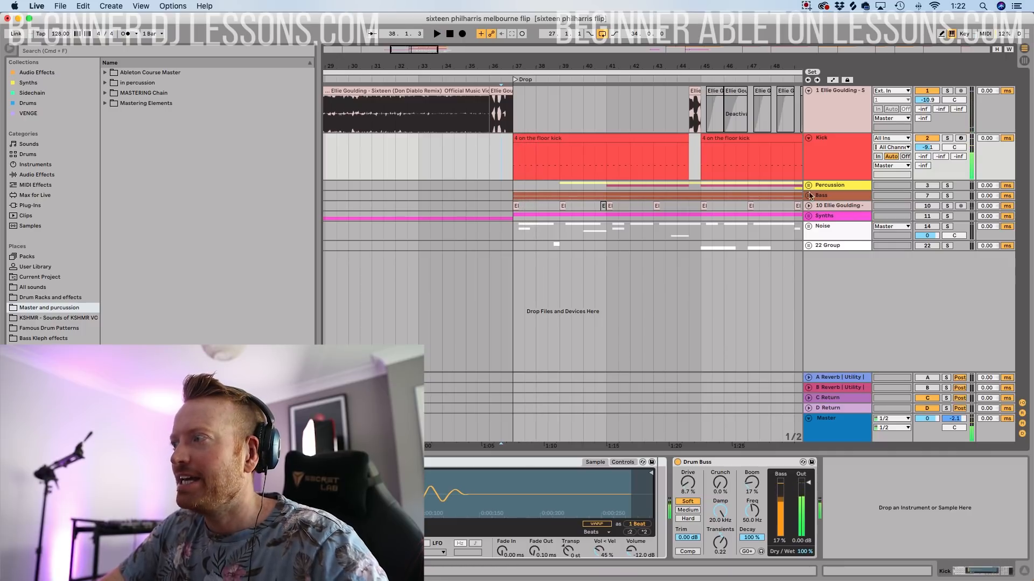
# - Unfold the Percussion group, activate the Clap track and play from the first floor clap clip
pyautogui.click(807, 186)
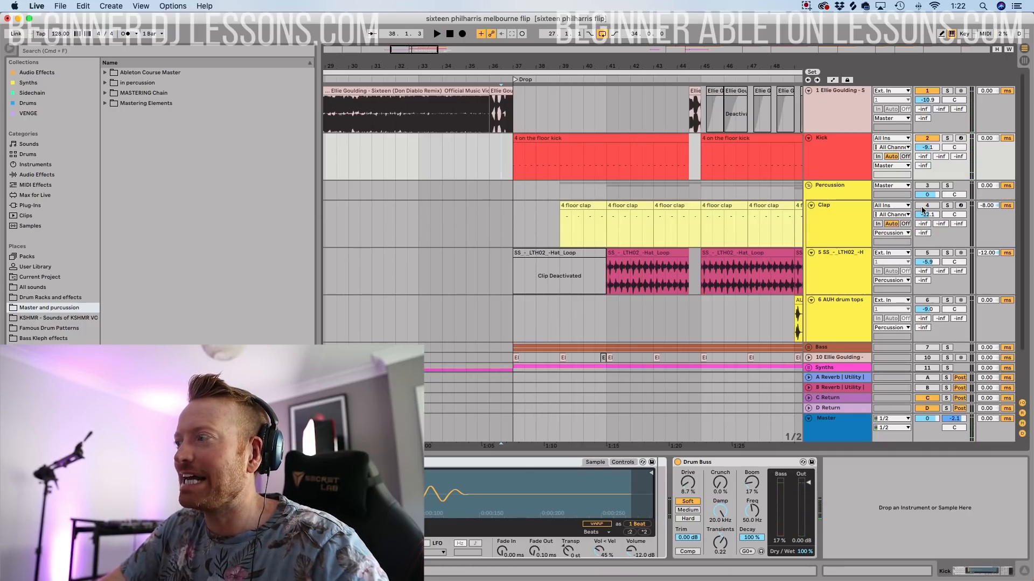
pyautogui.click(588, 206)
pyautogui.press('space')
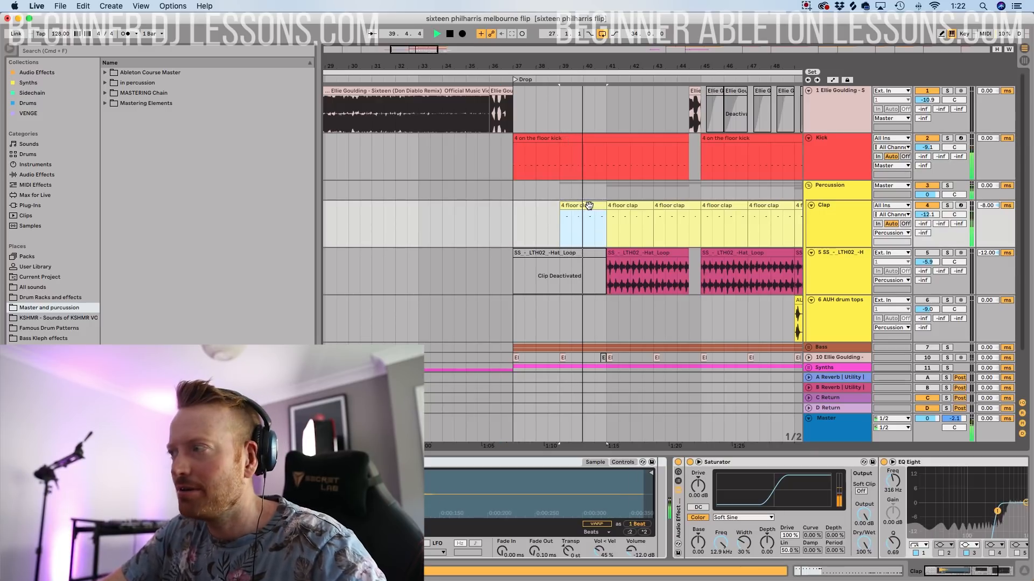
# - Activate the hat loop track and play from its first active clip at bar 41
pyautogui.click(927, 252)
pyautogui.press('space')
pyautogui.click(617, 249)
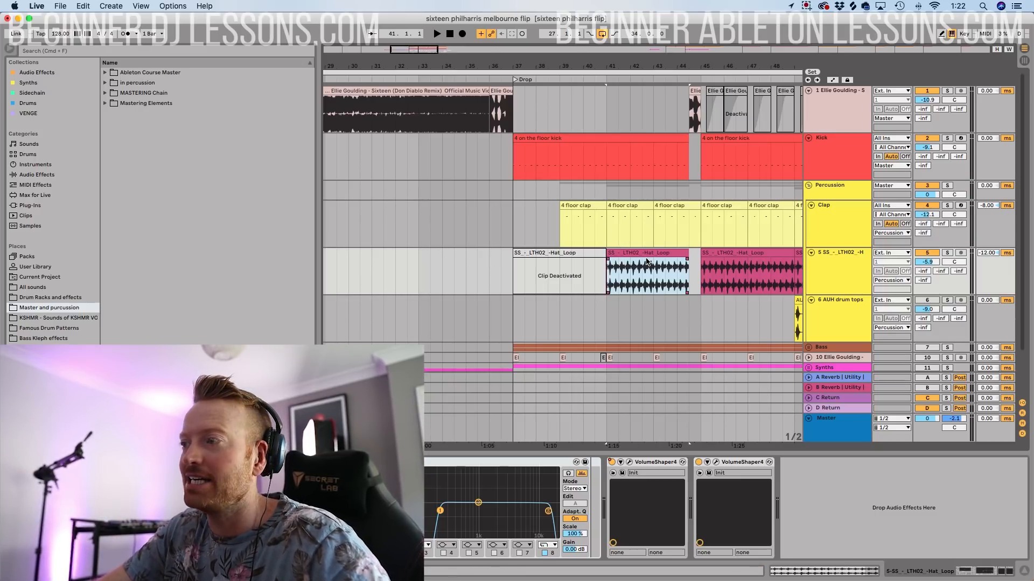
pyautogui.press('space')
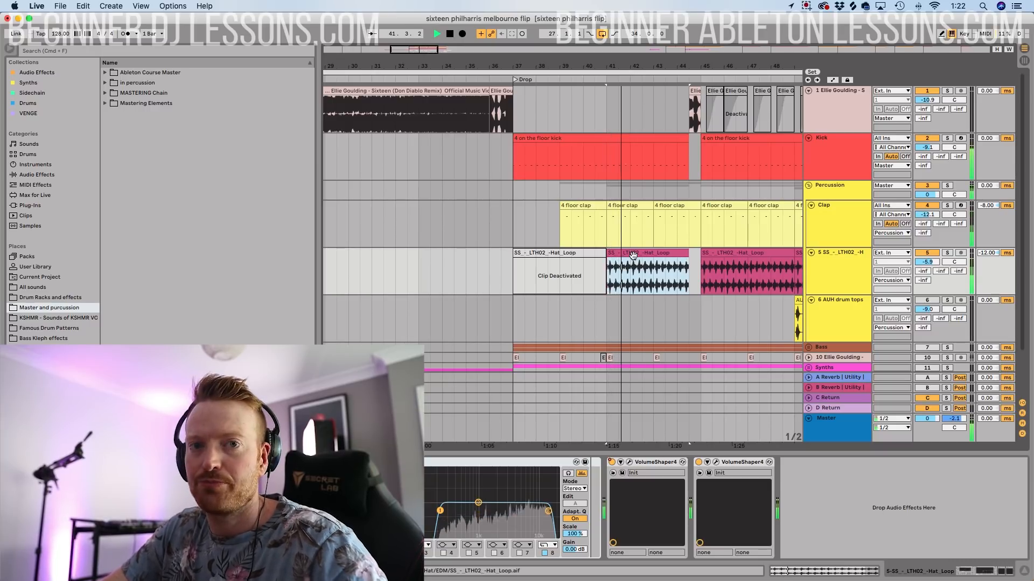
# - Activate the AUH drum tops track and audition the full percussion from just before bar 49 and again from bar 41
pyautogui.hscroll(5, 703, 315)
pyautogui.scroll(-1, 703, 315)
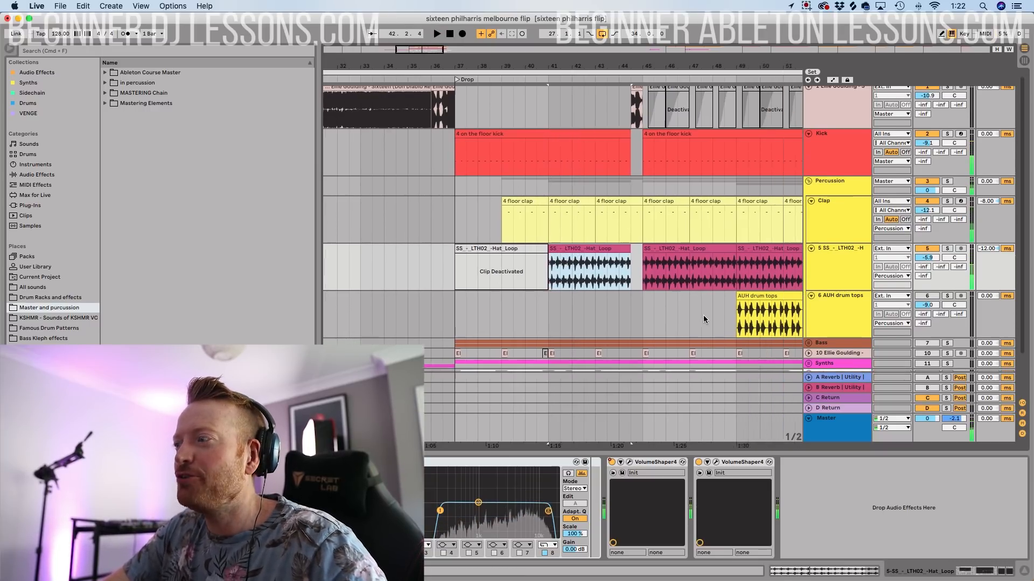
pyautogui.click(691, 286)
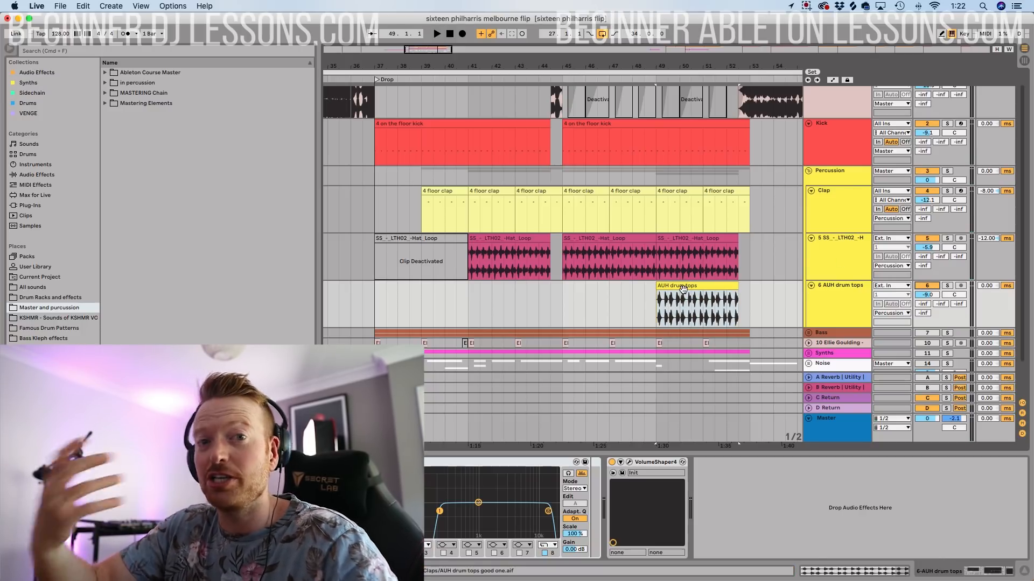
pyautogui.click(642, 302)
pyautogui.press('space')
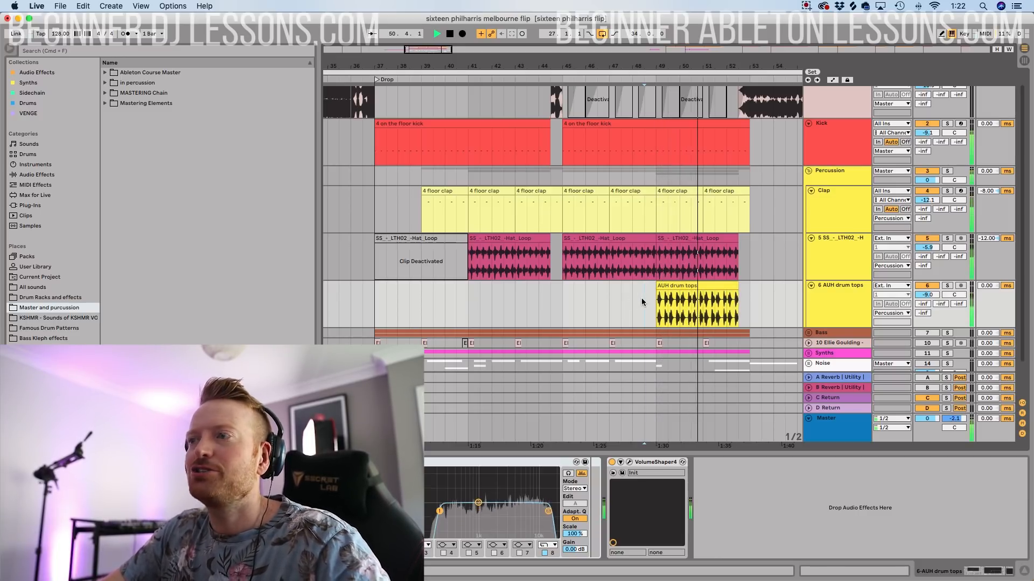
pyautogui.press('space')
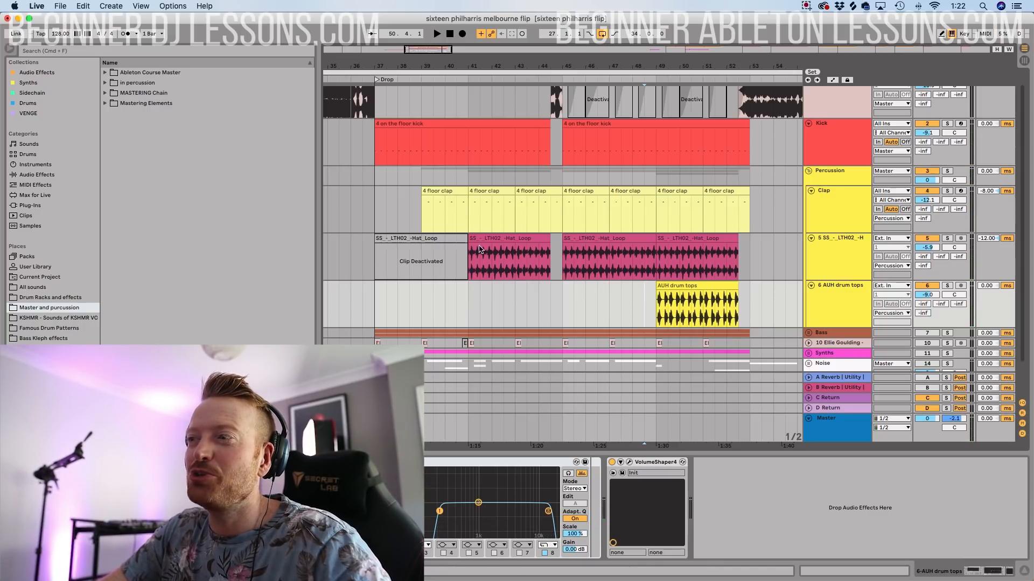
pyautogui.click(466, 262)
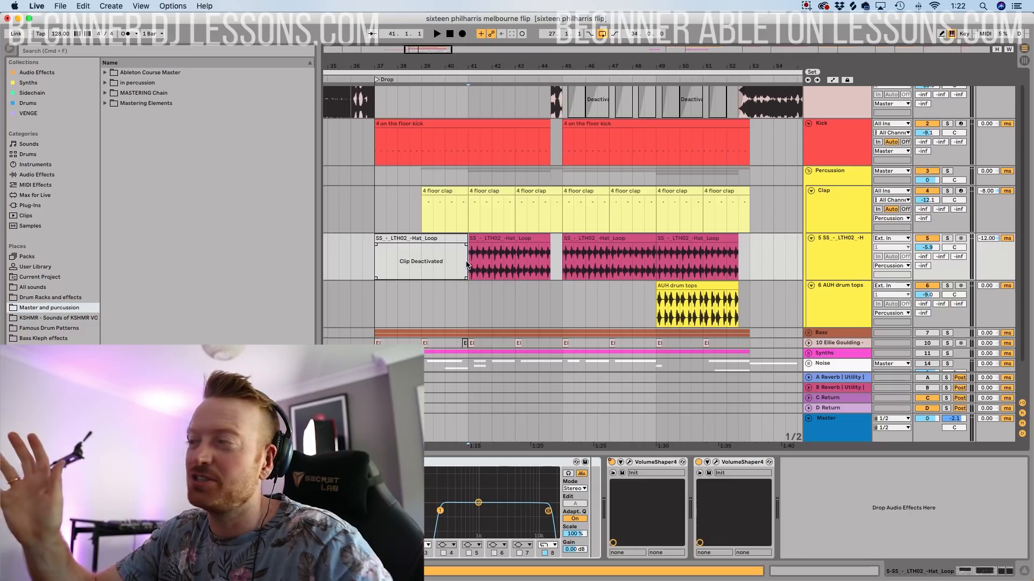
pyautogui.press('space')
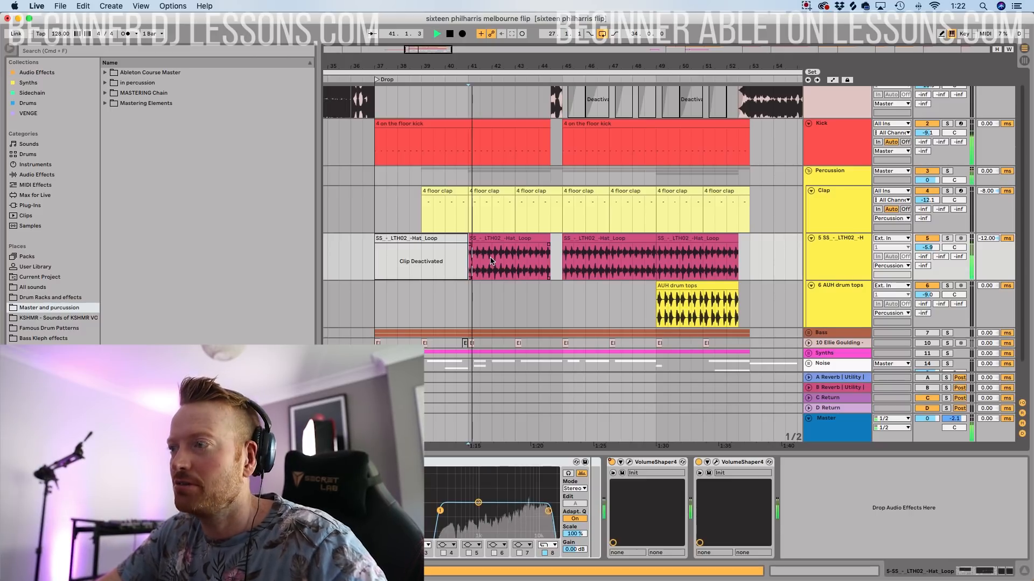
# - Unfold the Bass group, activate the 8 Nexus and Bass Sub tracks, and play the drop from the start of the bass clip
pyautogui.scroll(-3, 490, 258)
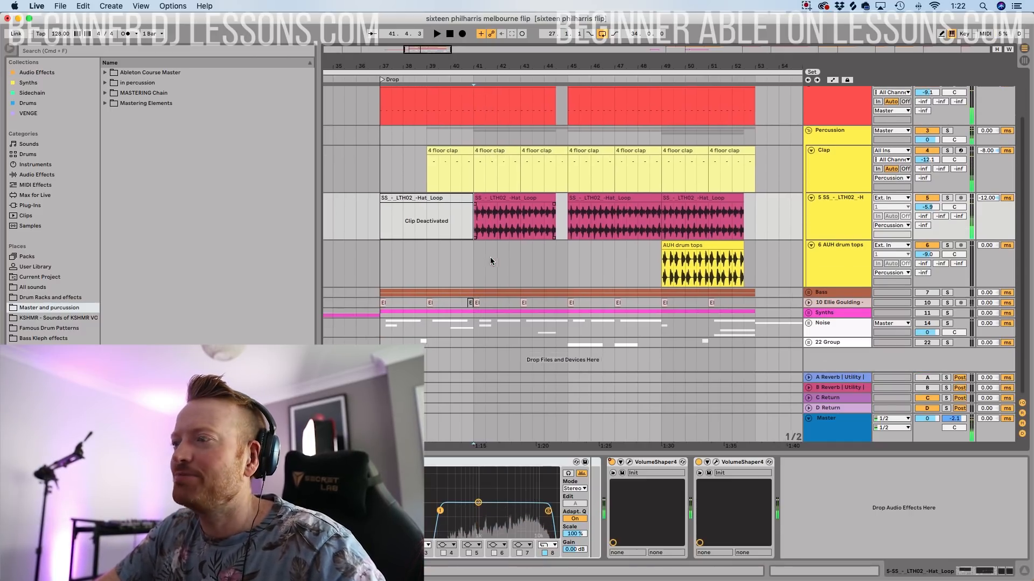
pyautogui.click(807, 295)
pyautogui.scroll(-5, 861, 215)
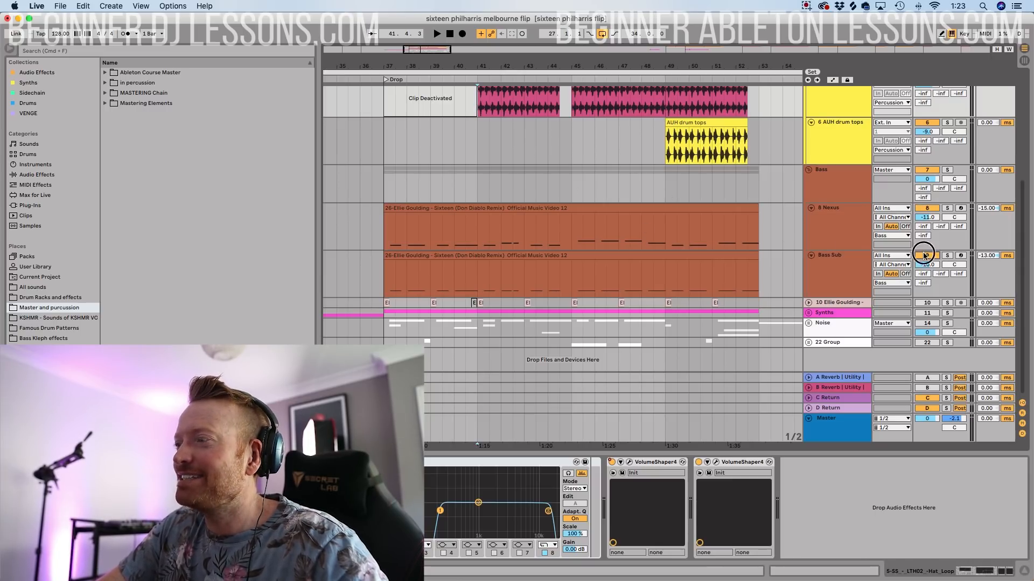
pyautogui.click(510, 206)
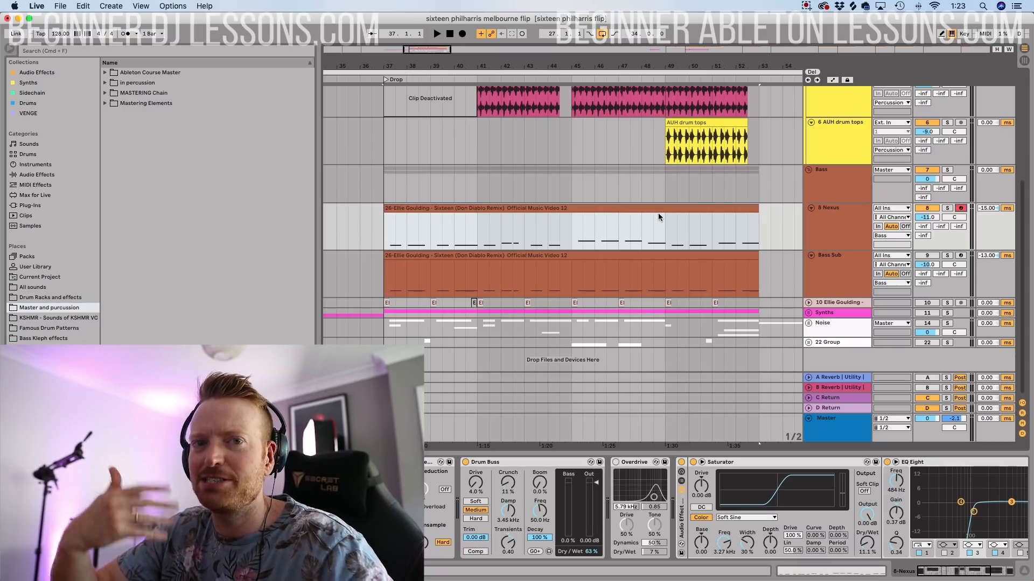
pyautogui.press('space')
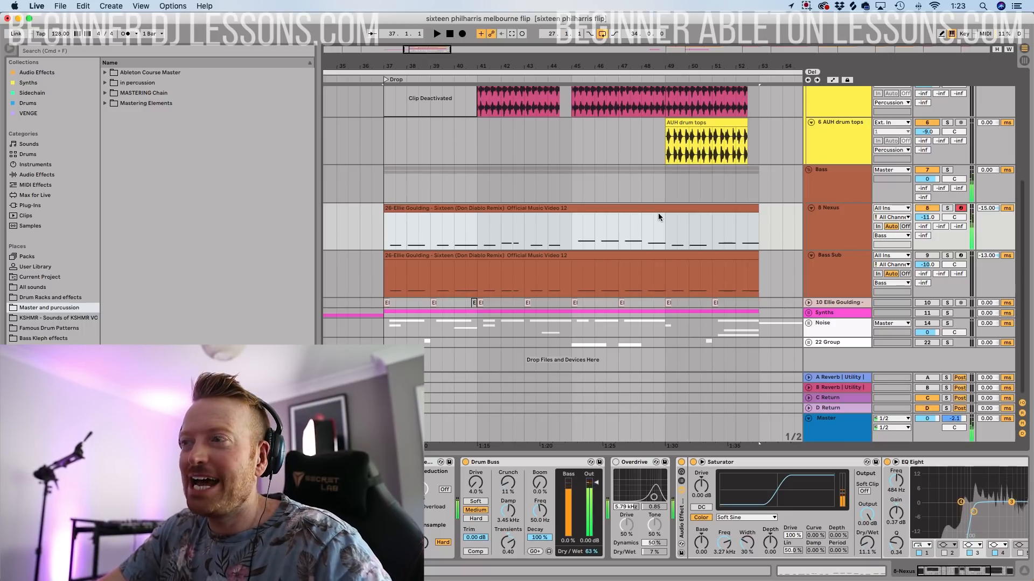
pyautogui.press('space')
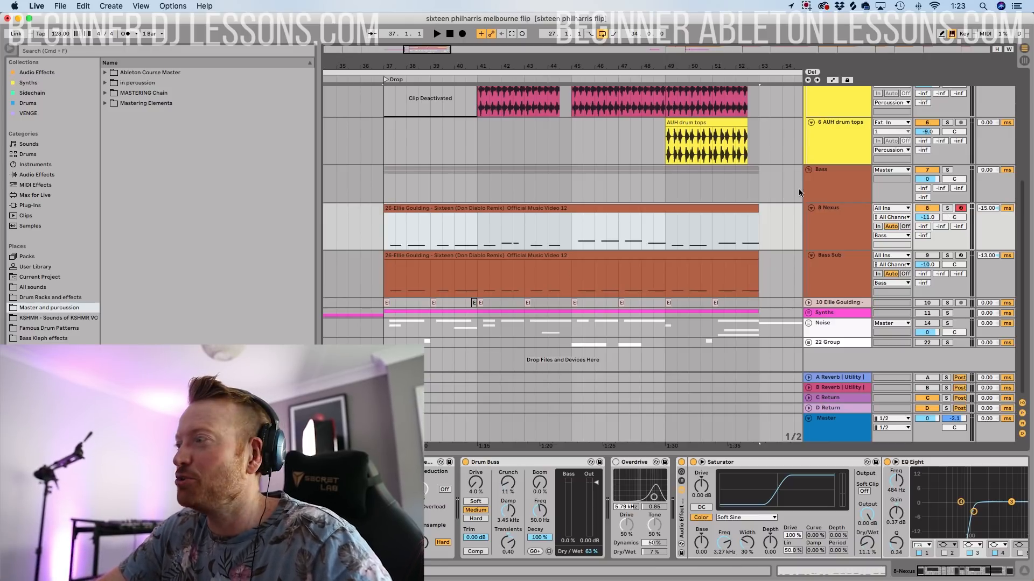
pyautogui.press('space')
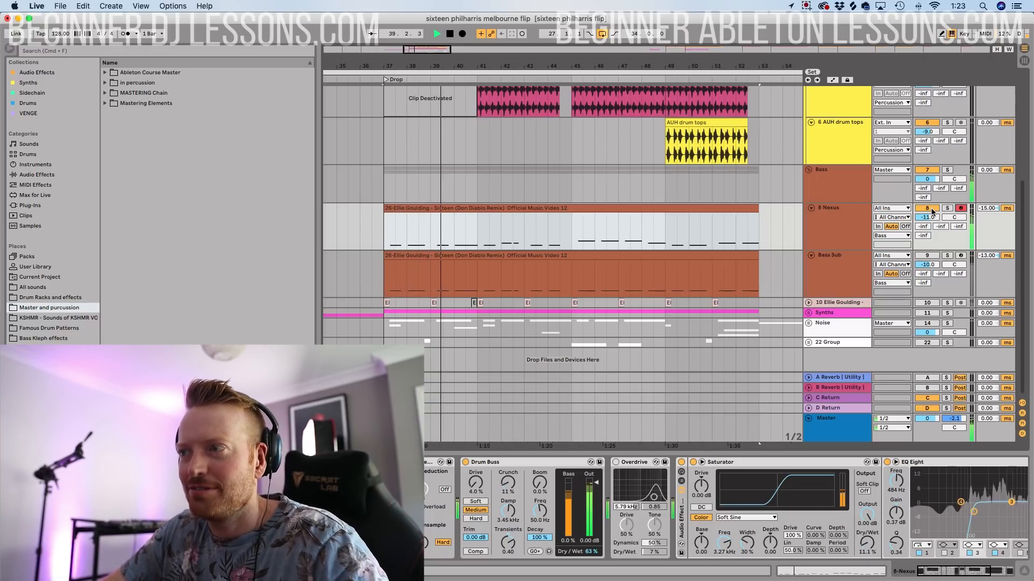
pyautogui.press('space')
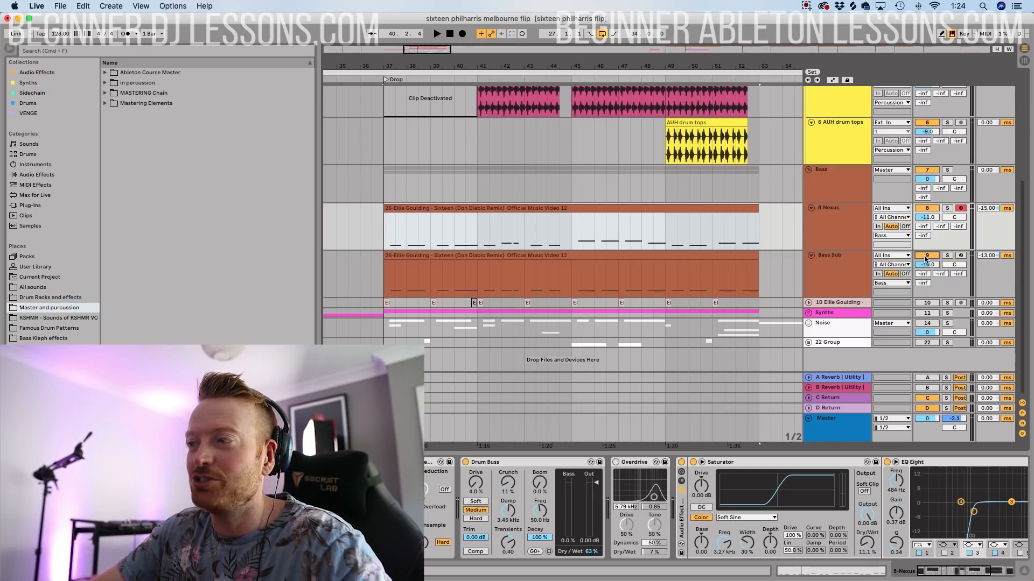
# - Compare the drop with the Bass Sub track switched off and on during playback
pyautogui.press('space')
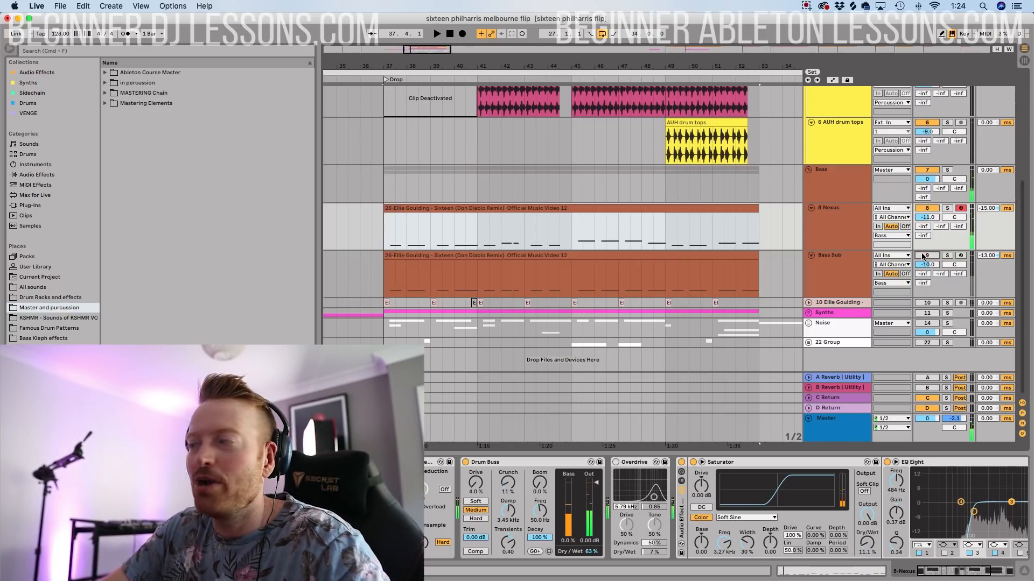
pyautogui.click(923, 257)
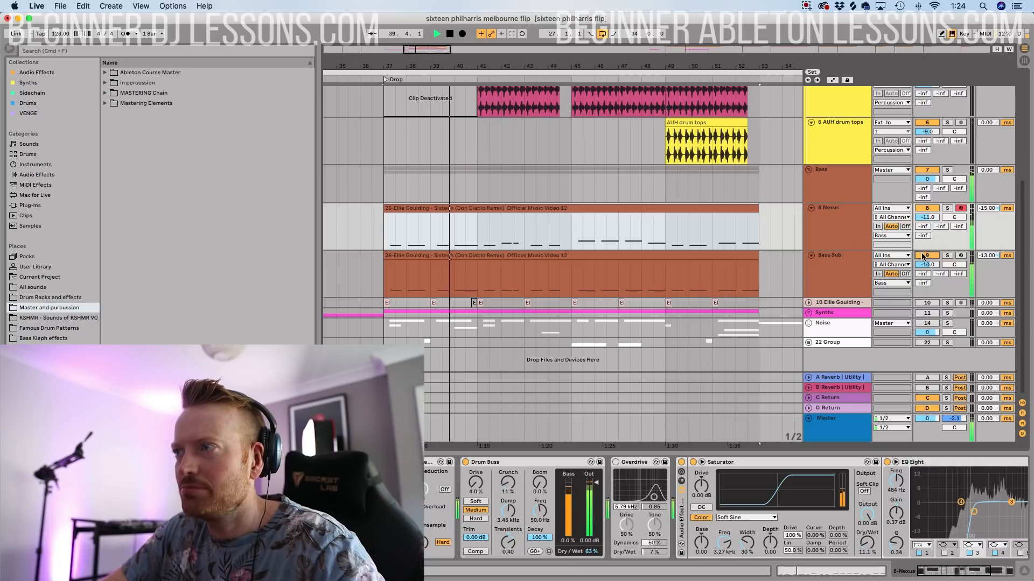
pyautogui.press('space')
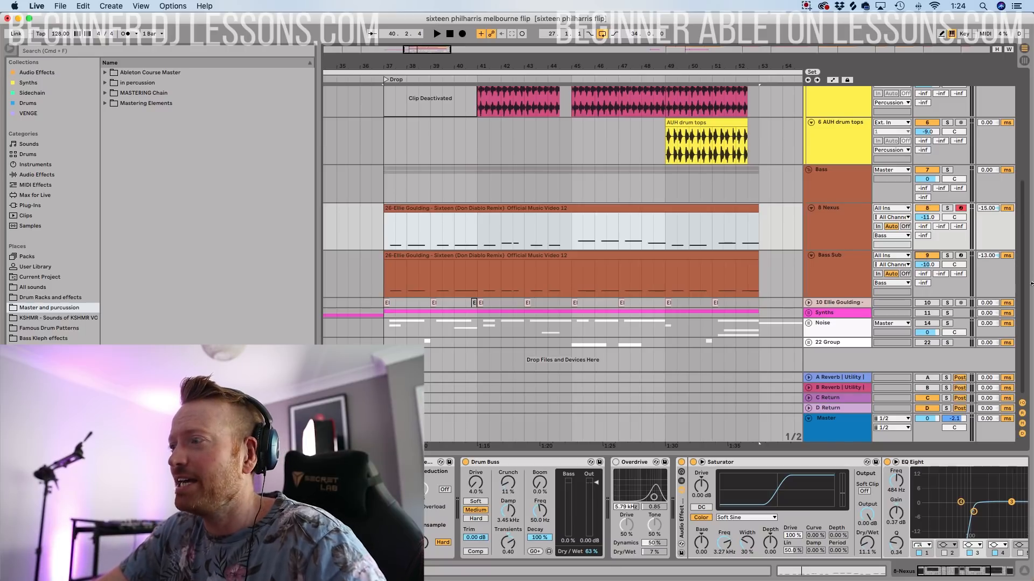
# - Unfold the 10 Ellie Goulding vocal chop track, solo it and show its first clips in close detail
pyautogui.click(808, 303)
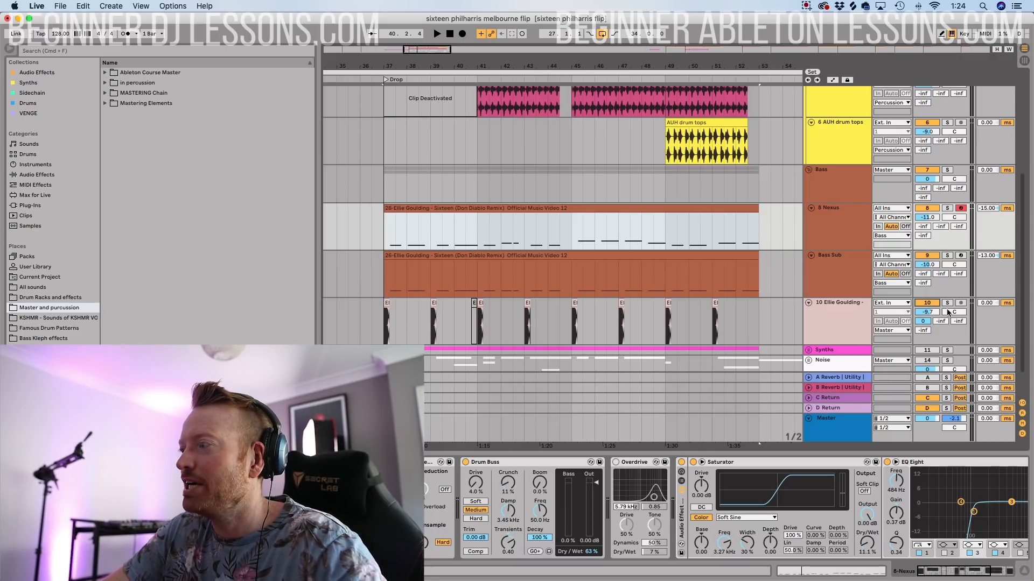
pyautogui.press('+')
pyautogui.press('+')
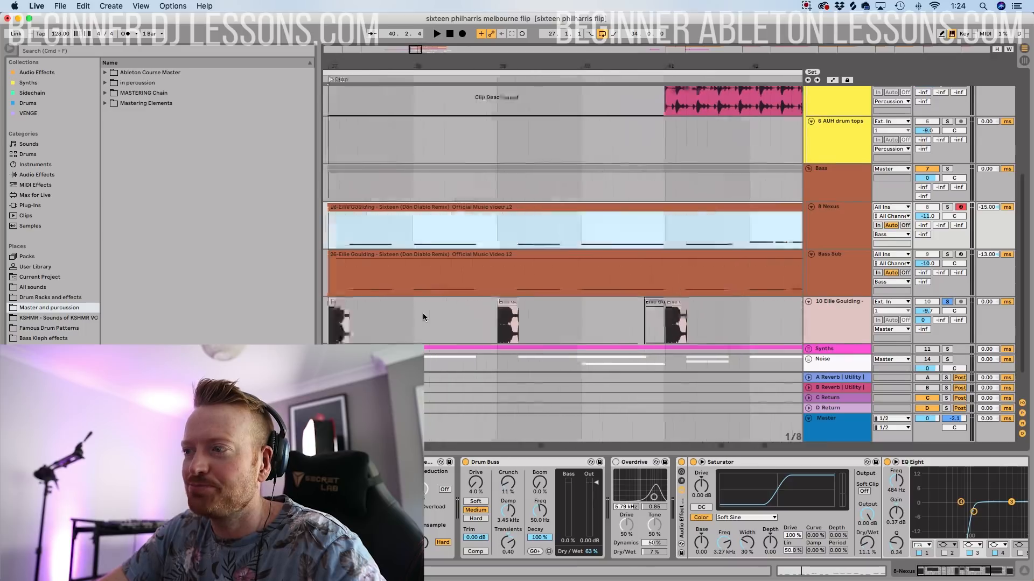
# - Extend the first vocal chop at bar 37 to just past bar 38, listen to it, and trim it back to one beat
pyautogui.moveTo(421, 304); pyautogui.dragTo(506, 306)
pyautogui.press('space')
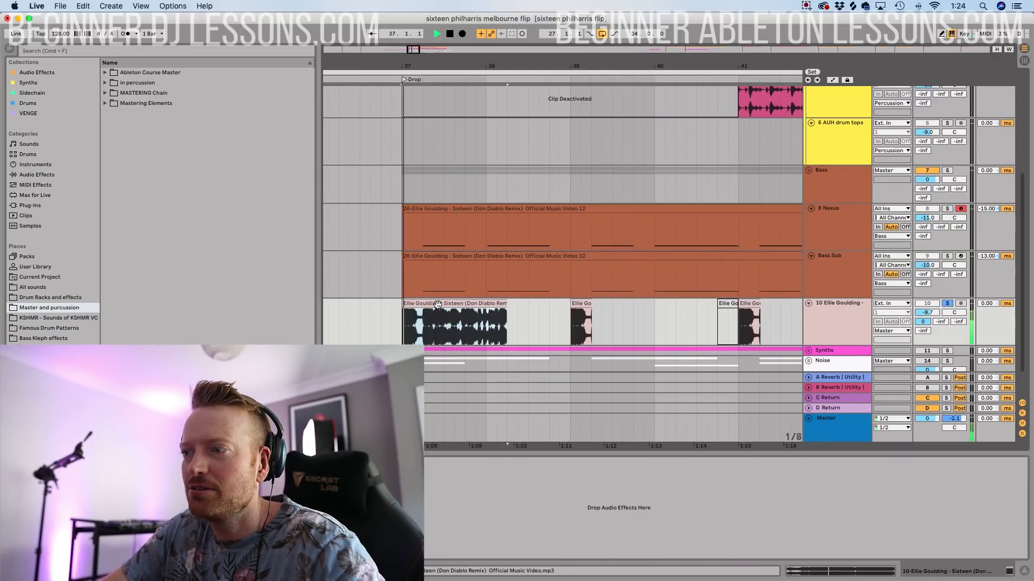
pyautogui.press('space')
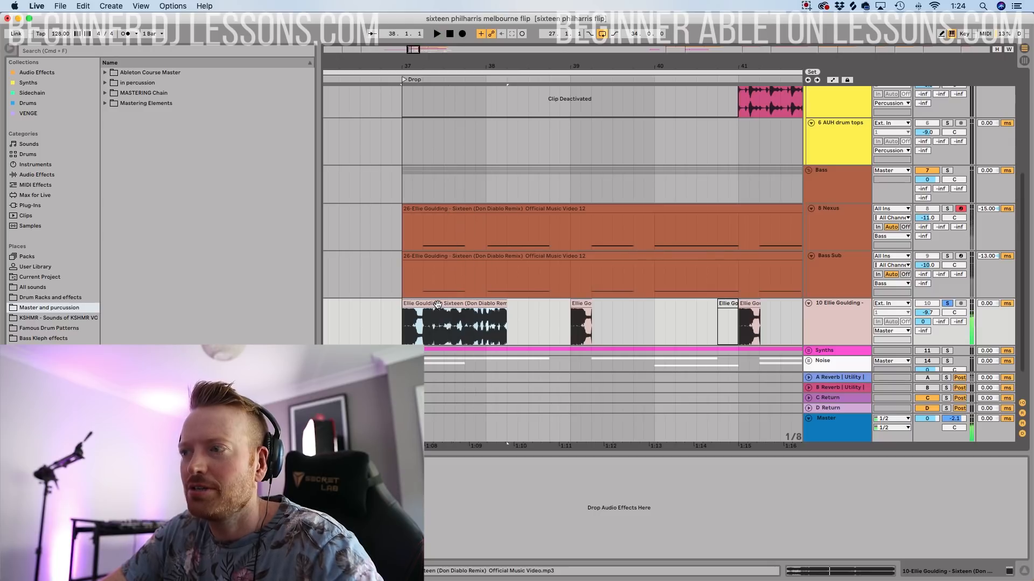
pyautogui.moveTo(505, 304); pyautogui.dragTo(424, 306)
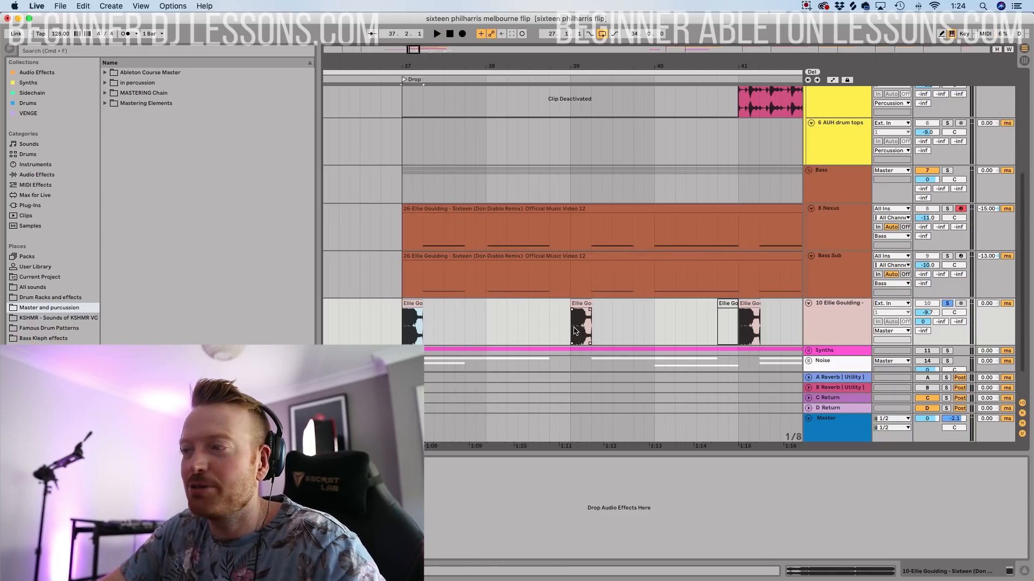
# - Unsolo the vocal chop track and play the drop with drums, bass and vocal chops from just before bar 37
pyautogui.scroll(-5, 574, 330)
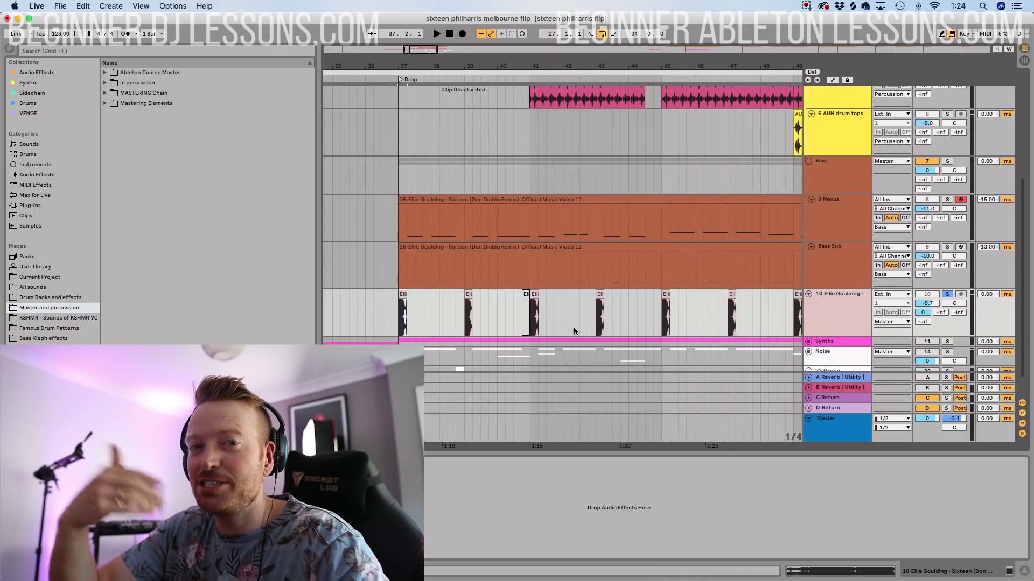
pyautogui.click(391, 311)
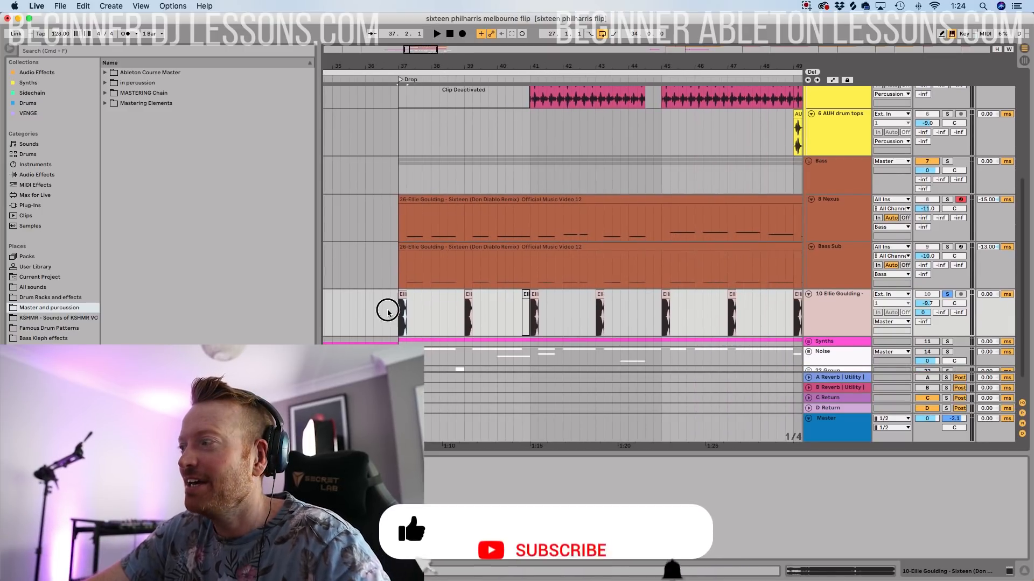
pyautogui.click(946, 294)
pyautogui.press('space')
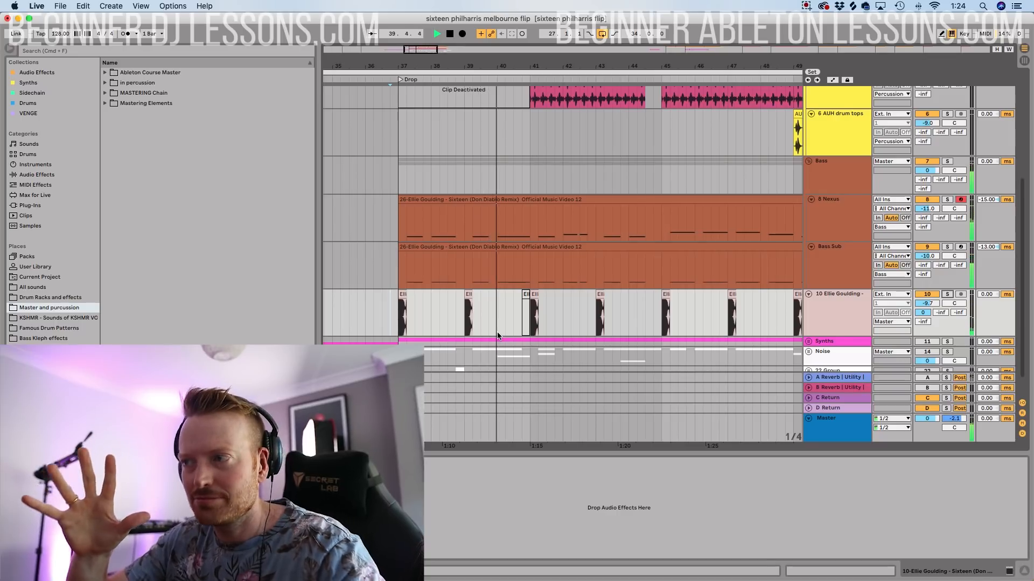
pyautogui.press('space')
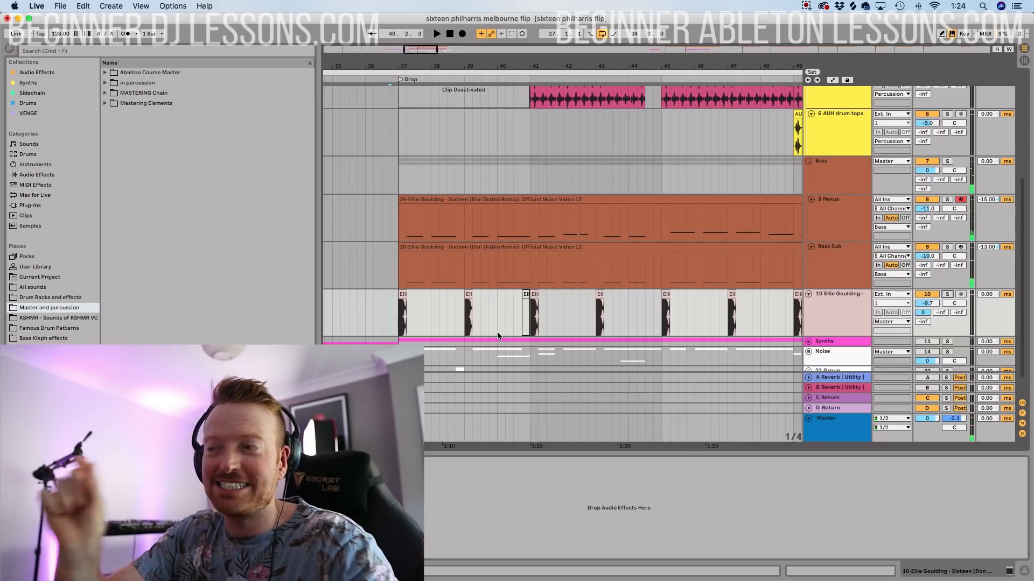
# - Unfold the Synths group and its track 12 Ellie Goulding
pyautogui.scroll(-2, 497, 331)
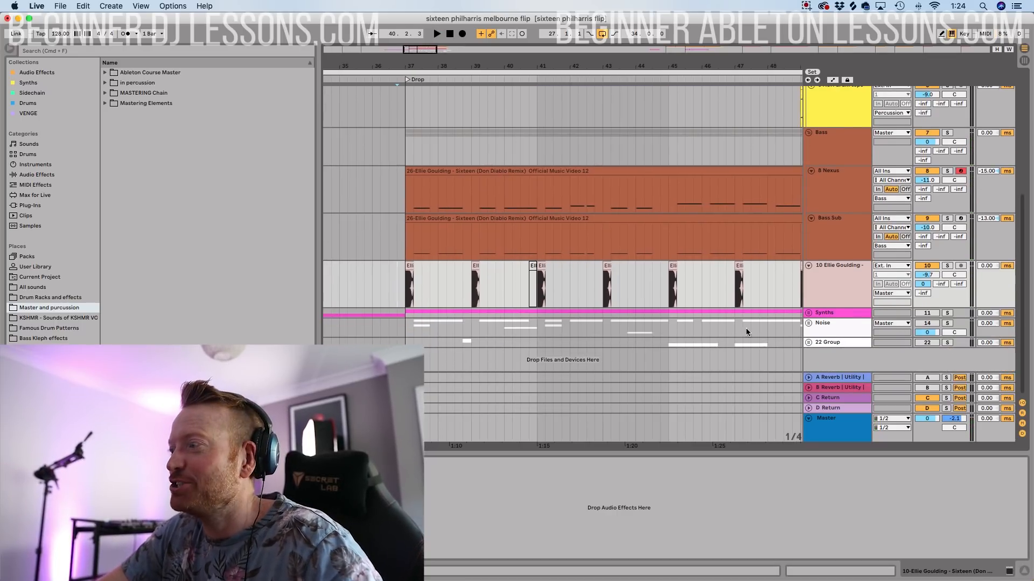
pyautogui.click(808, 314)
pyautogui.scroll(-3, 651, 314)
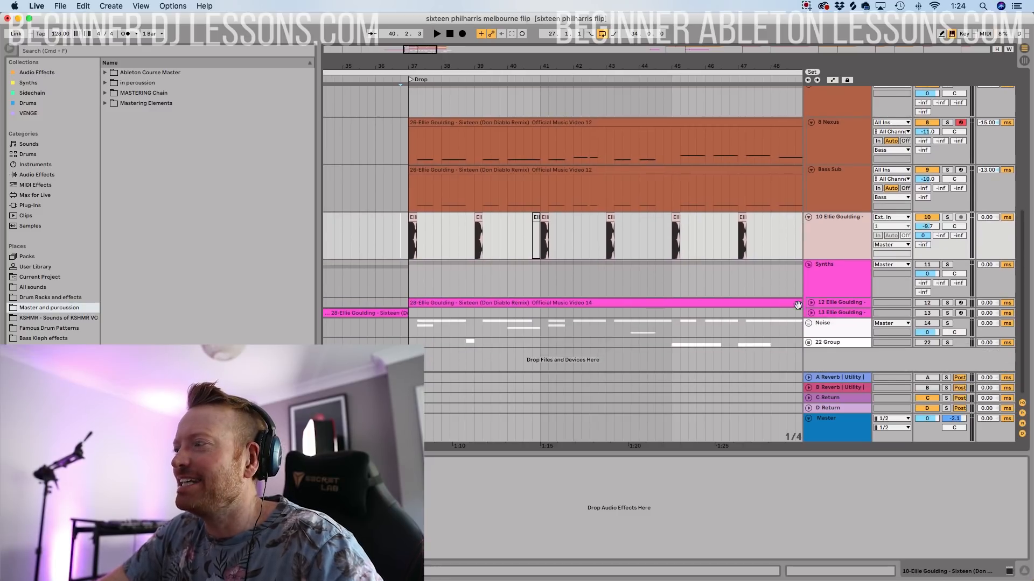
pyautogui.click(807, 304)
pyautogui.scroll(-2, 806, 303)
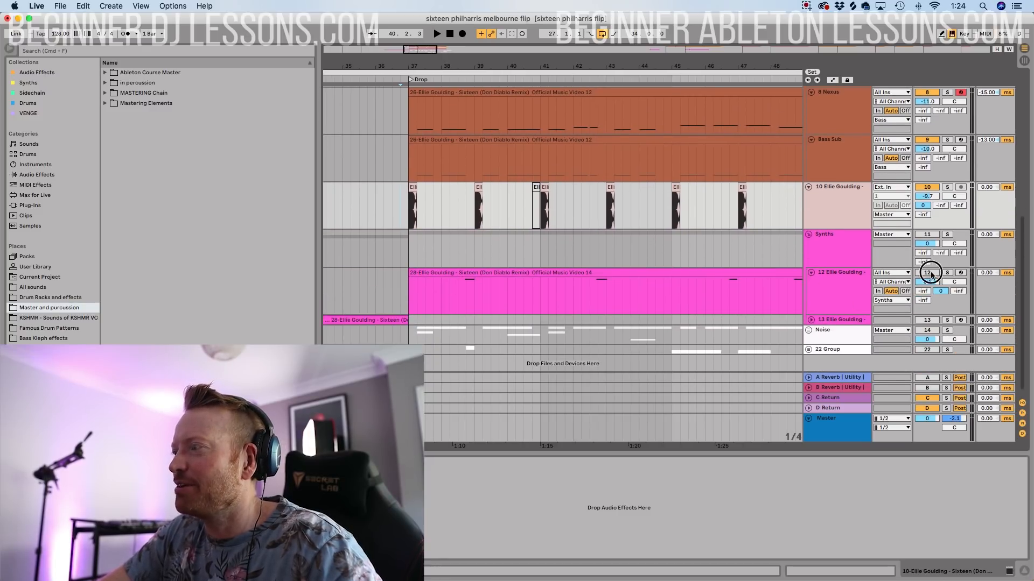
# - Play the drop with synth track 12 from just after bar 38, and audition the first vocal chop at bar 37 in solo
pyautogui.click(450, 294)
pyautogui.press('space')
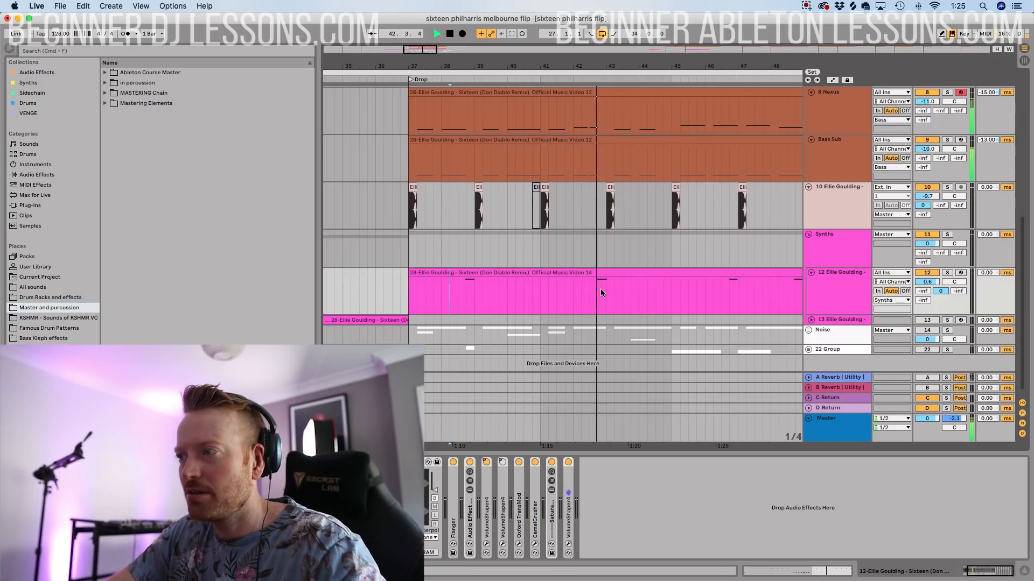
pyautogui.press('space')
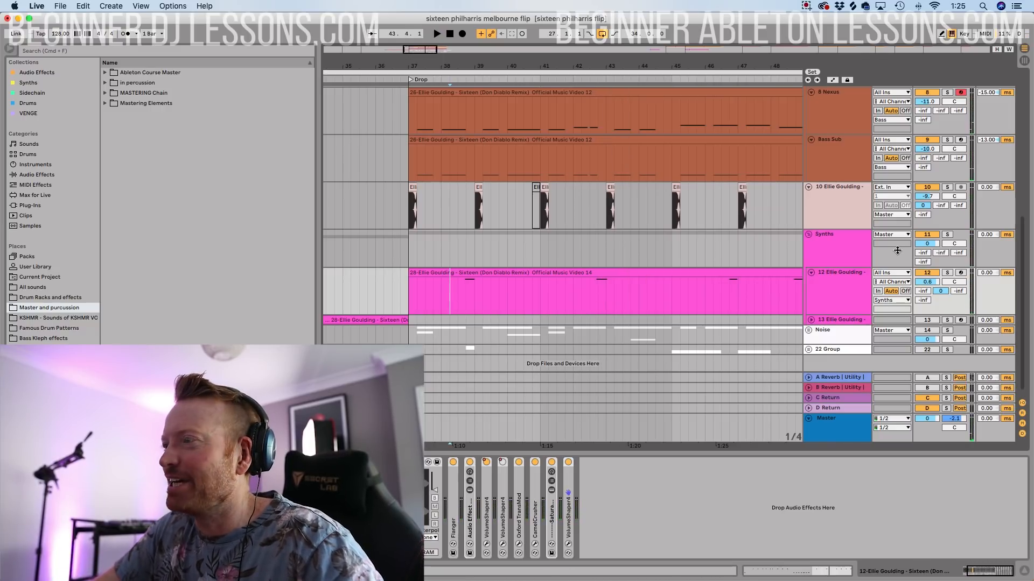
pyautogui.click(413, 187)
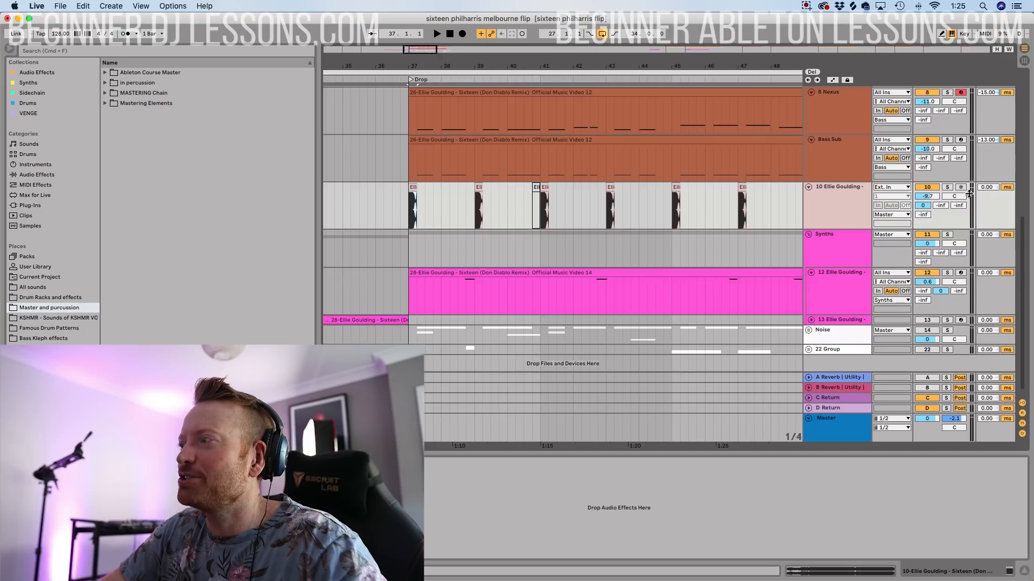
pyautogui.press('space')
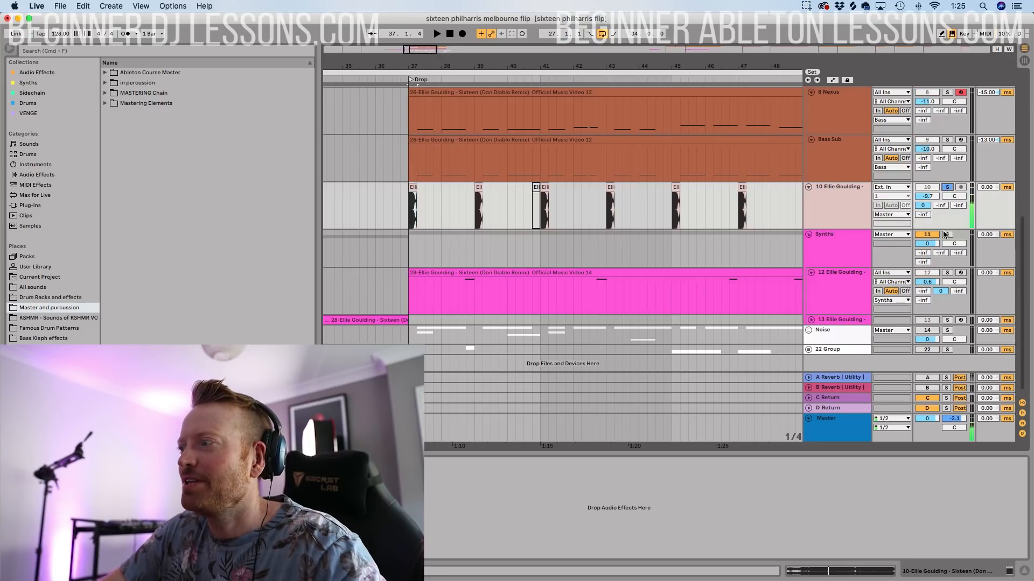
# - Unsolo the vocal chops, arm synth track 12, and bypass its effects before re-enabling them one by one from the Flanger to compare the sound
pyautogui.click(845, 276)
pyautogui.click(453, 462)
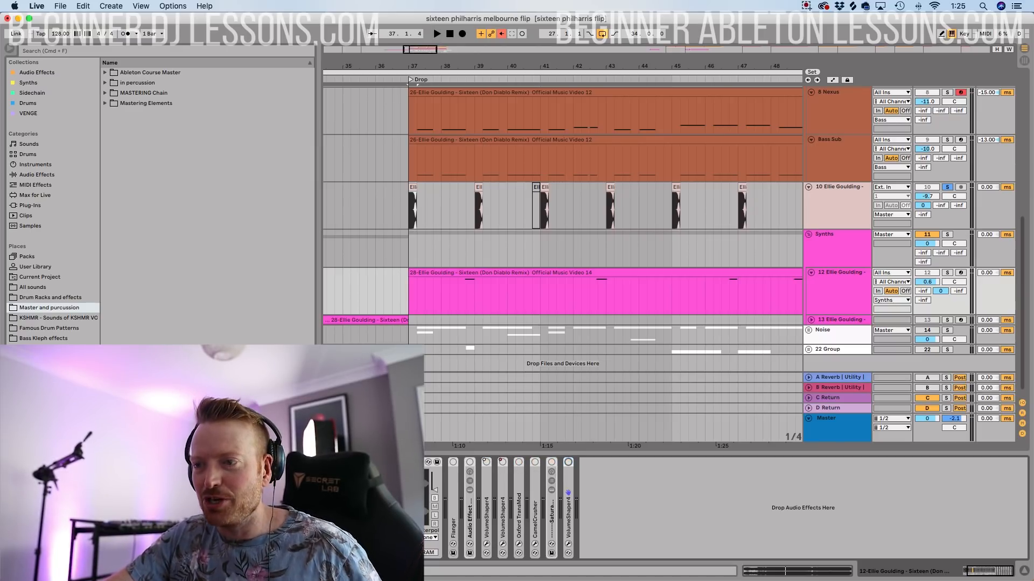
pyautogui.click(946, 273)
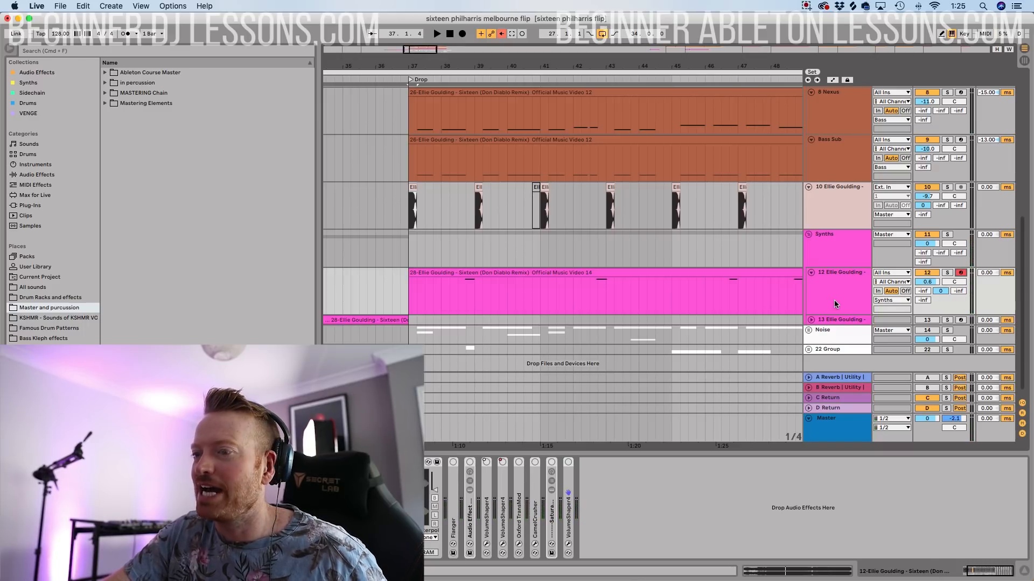
pyautogui.click(454, 463)
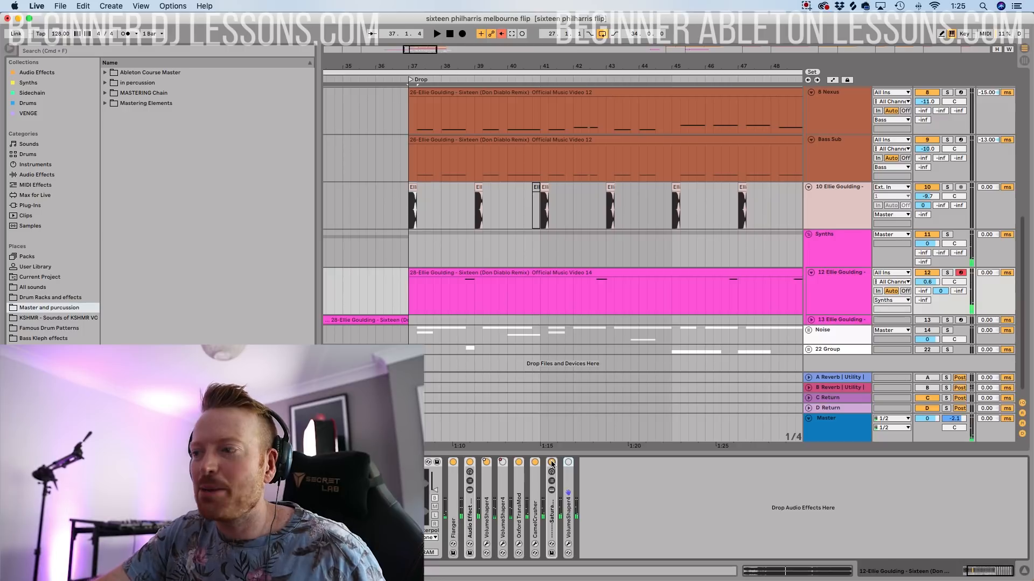
# - Show the curve of track 12's first VolumeShaper4, compare the sound at 0% and 100% mix, and close the plug-in window
pyautogui.doubleClick(487, 490)
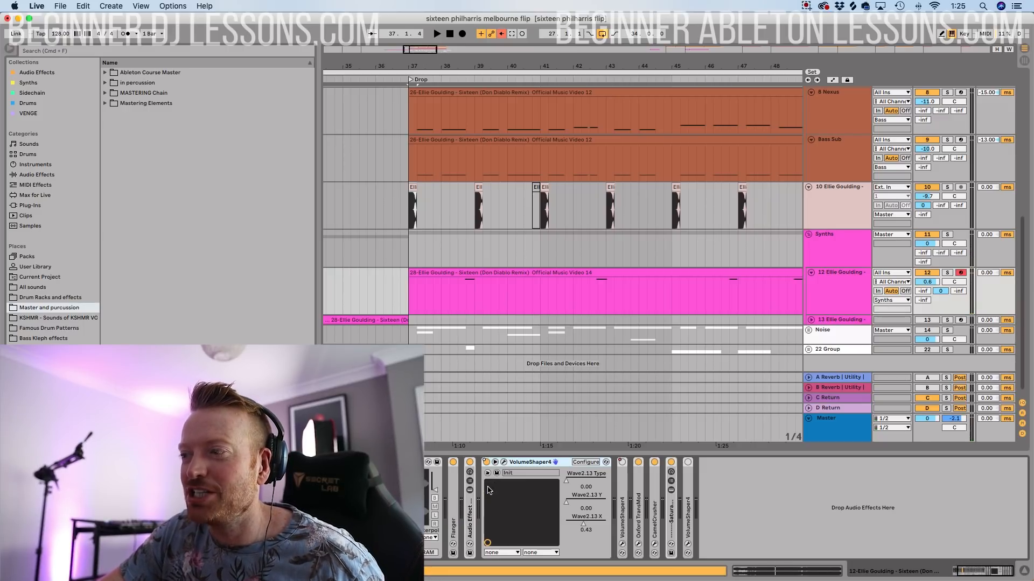
pyautogui.click(503, 463)
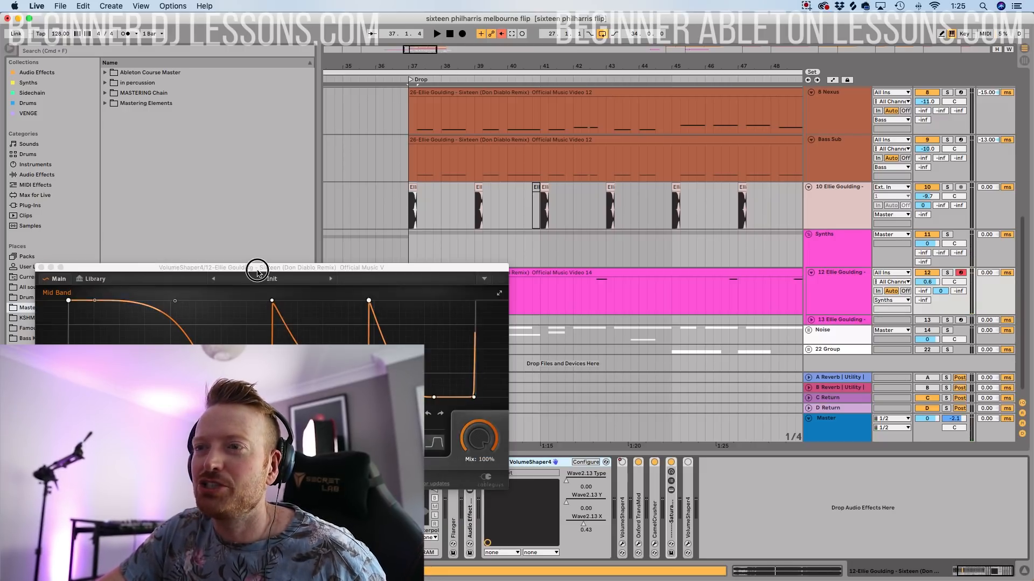
pyautogui.moveTo(269, 267); pyautogui.dragTo(454, 168)
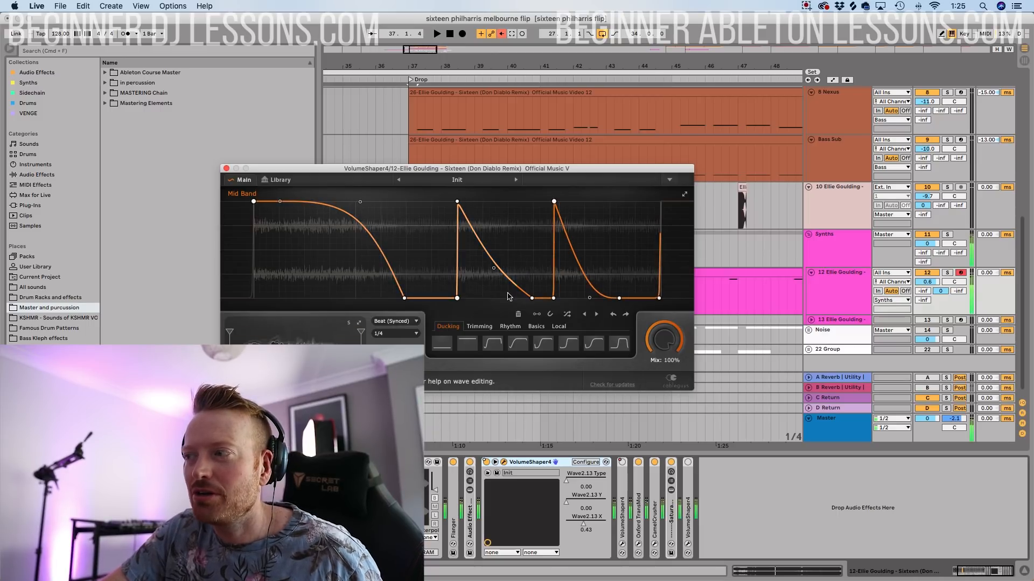
pyautogui.moveTo(664, 339); pyautogui.dragTo(663, 388)
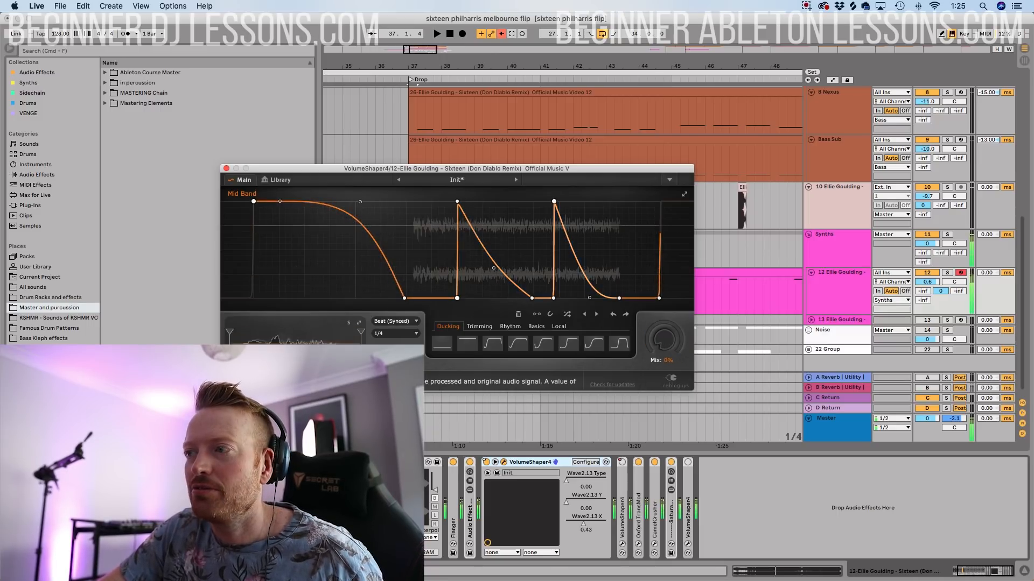
pyautogui.moveTo(664, 339); pyautogui.dragTo(663, 290)
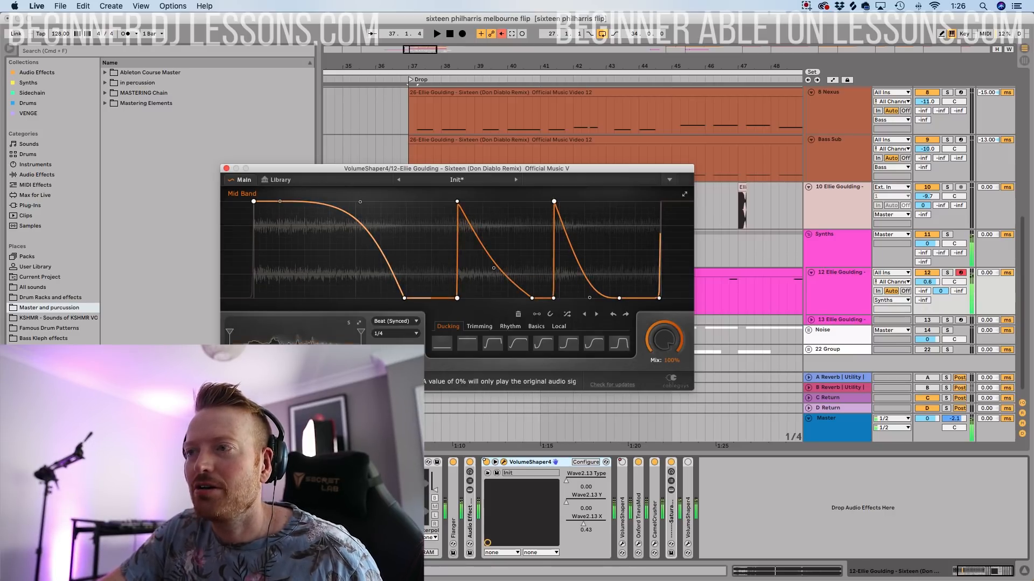
pyautogui.click(226, 168)
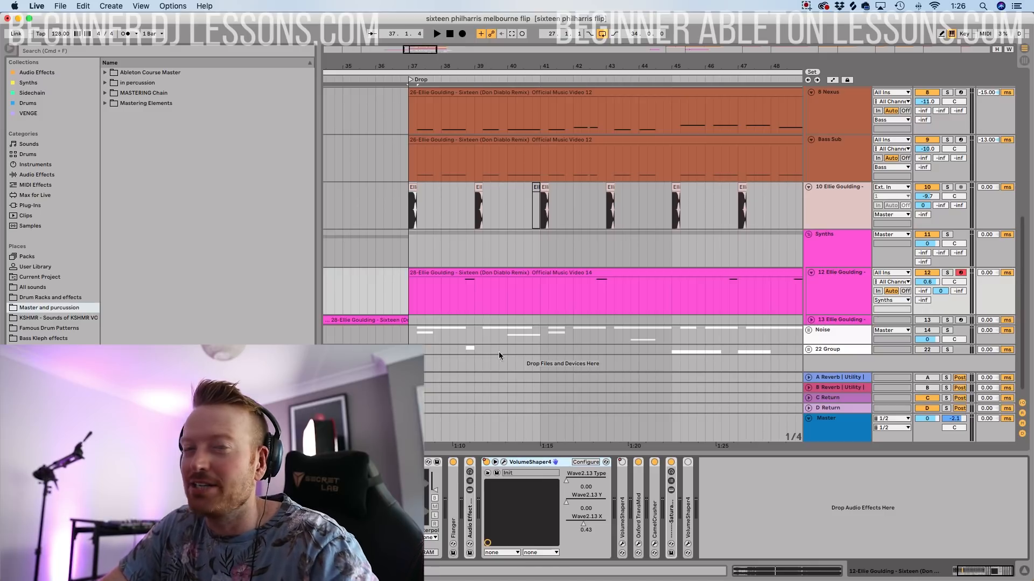
# - Play the drop with synth track 12 from around bar 38, and unfold the Noise group to show its tracks
pyautogui.click(443, 293)
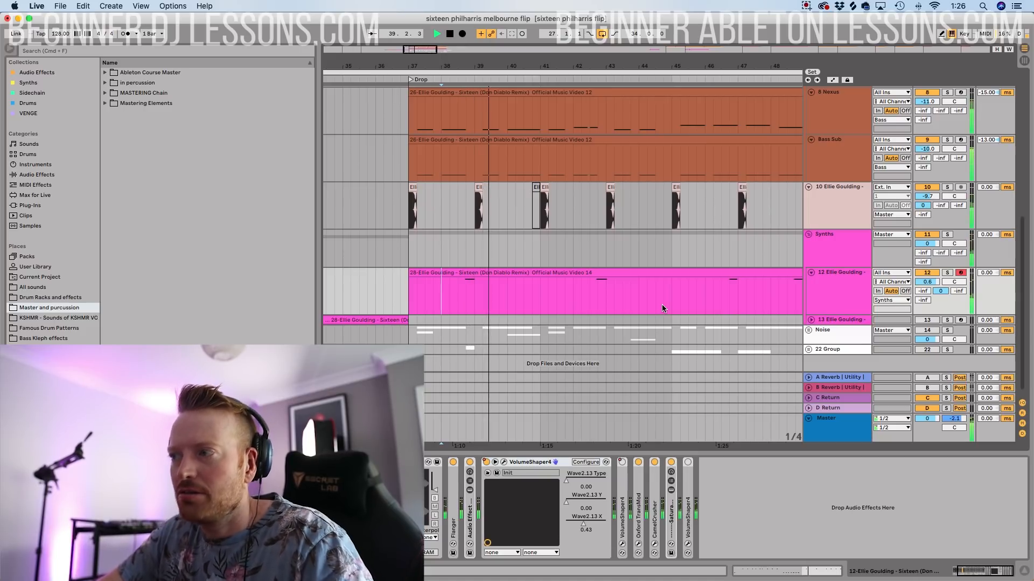
pyautogui.press('space')
pyautogui.scroll(-1, 717, 312)
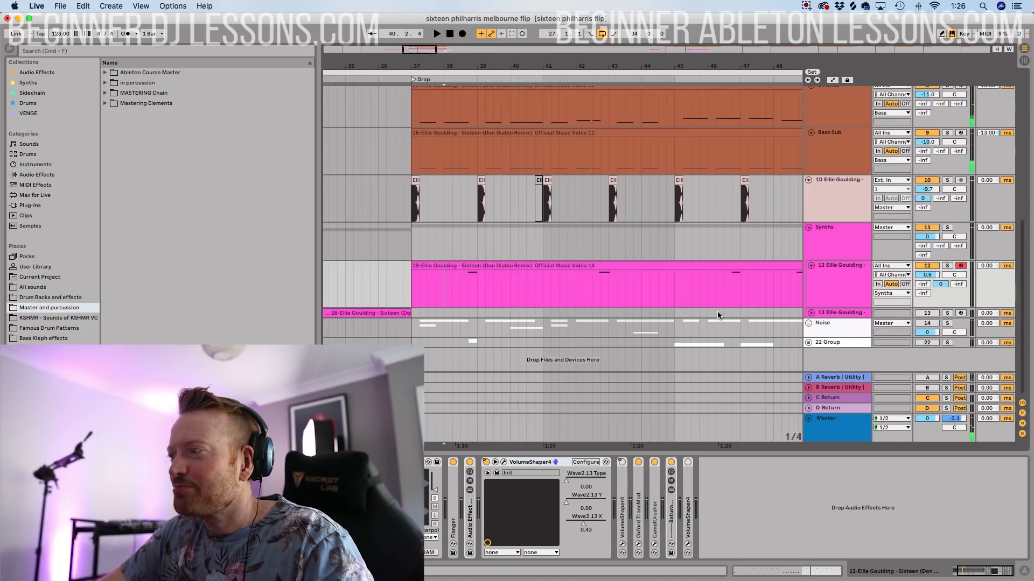
pyautogui.click(807, 324)
pyautogui.scroll(-10, 622, 289)
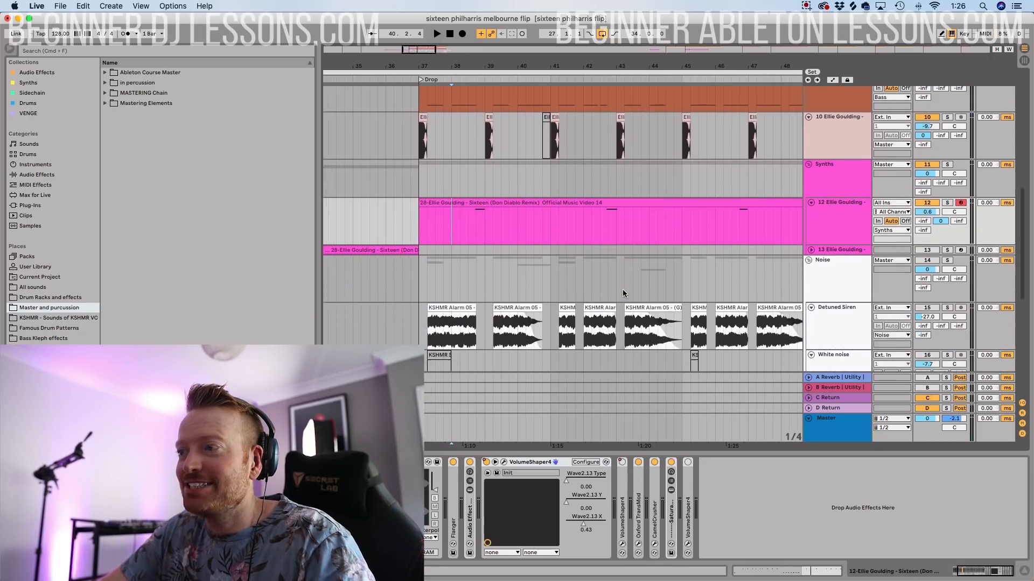
pyautogui.scroll(-2, 623, 292)
pyautogui.hscroll(2, 622, 292)
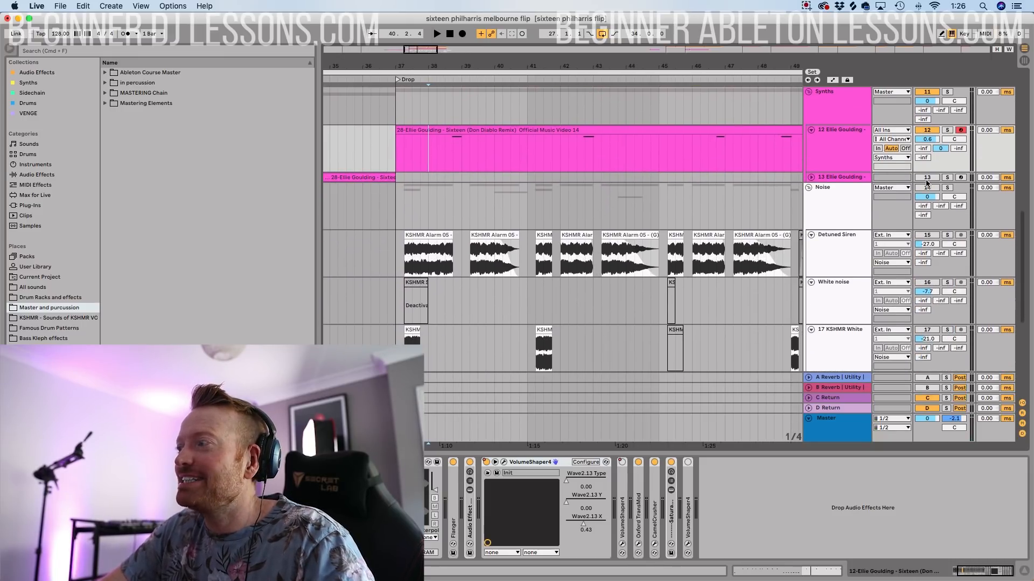
# - Enable the 17 KSHMR White track and audition its first white noise clip just after bar 37 in solo
pyautogui.click(434, 235)
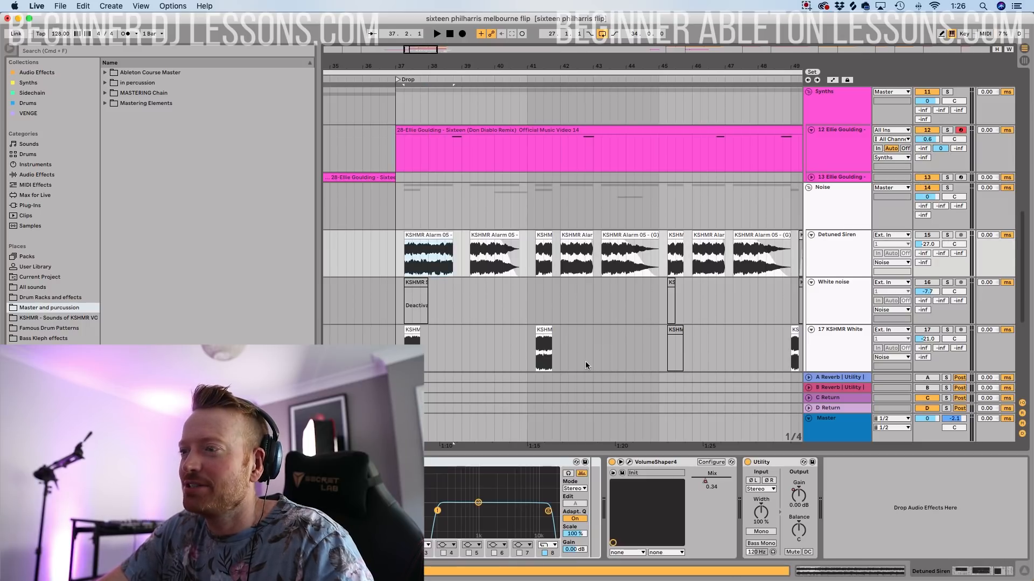
pyautogui.click(425, 344)
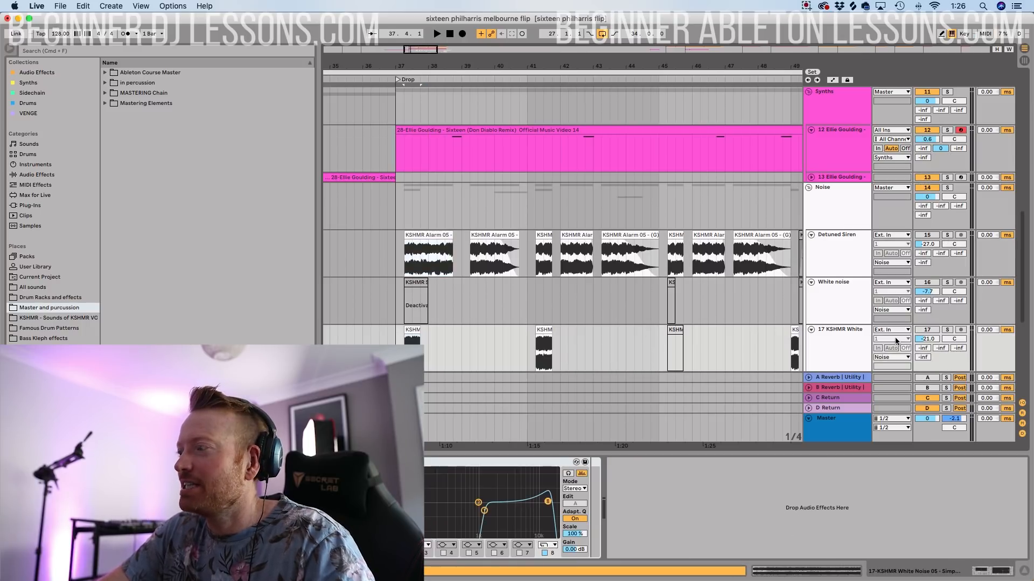
pyautogui.click(948, 329)
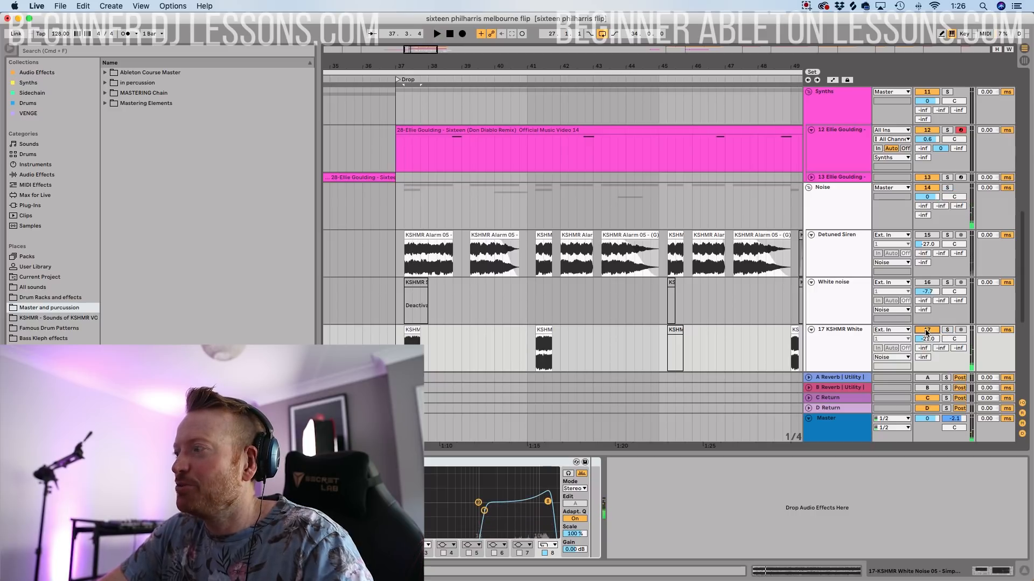
pyautogui.press('space')
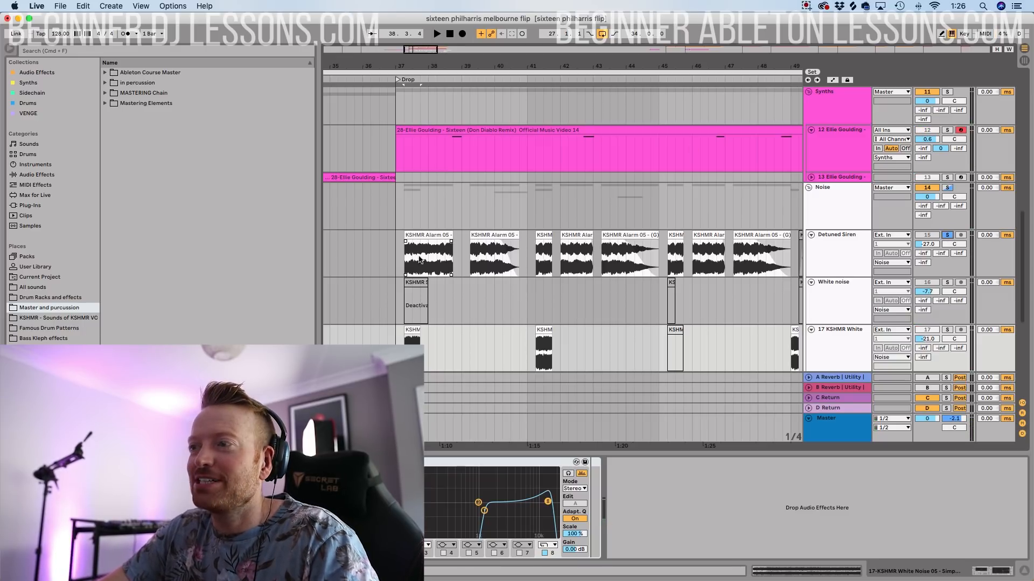
# - Audition the first Detuned Siren clips after bar 37 in solo
pyautogui.click(482, 262)
pyautogui.press('space')
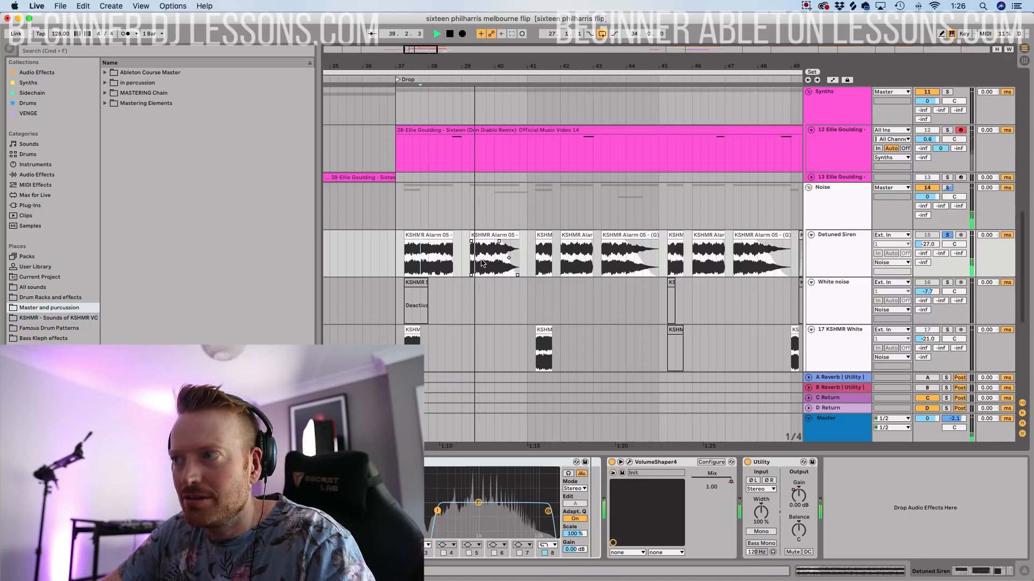
pyautogui.press('space')
# - Unsolo and enable the Detuned Siren track, and play the drop with it from bar 37
pyautogui.click(947, 235)
pyautogui.click(926, 236)
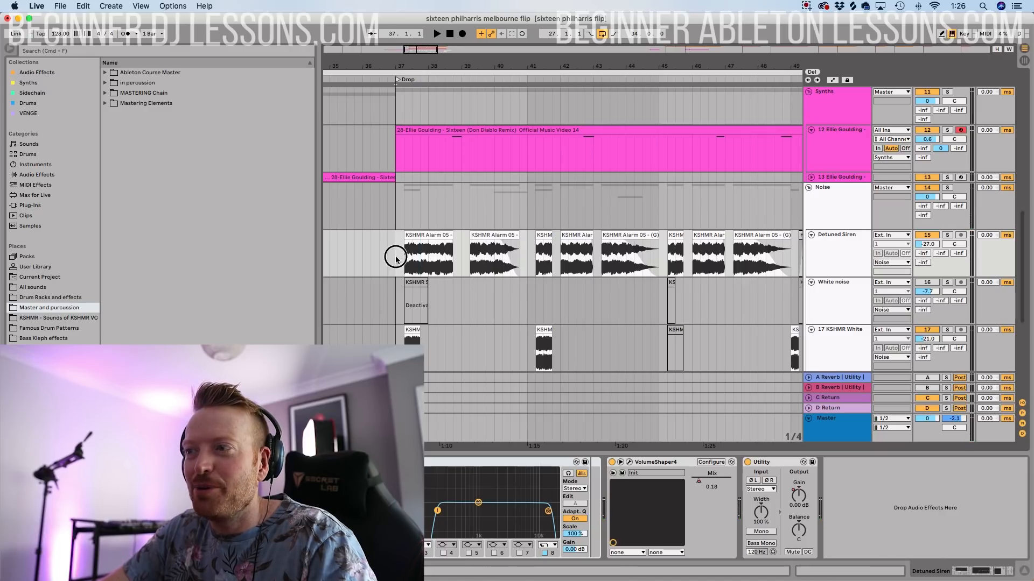
pyautogui.press('space')
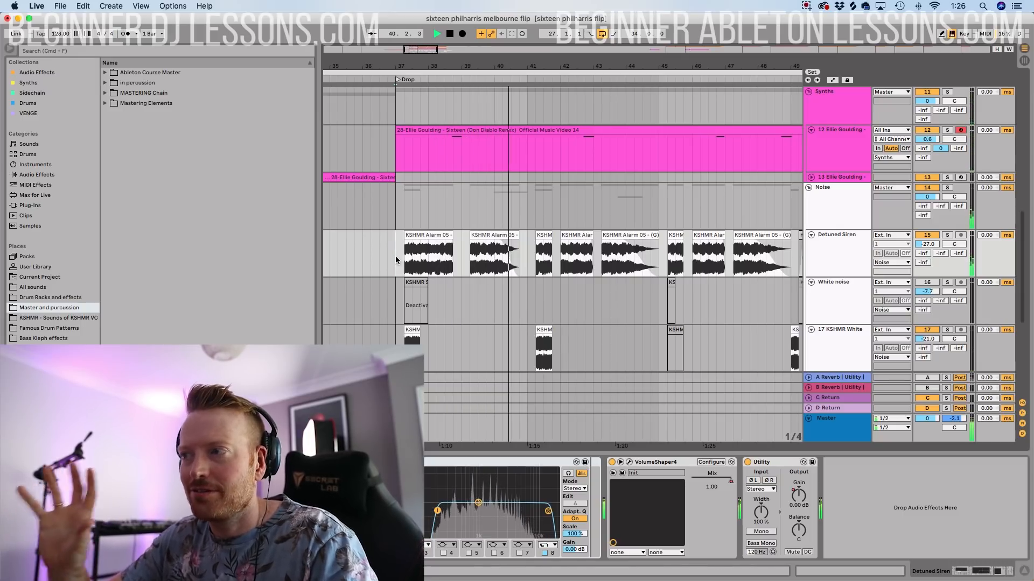
pyautogui.press('space')
# - Enable the 18 KSHMR Sweep track and play the drop from its sweep clip at bar 40
pyautogui.scroll(-8, 396, 257)
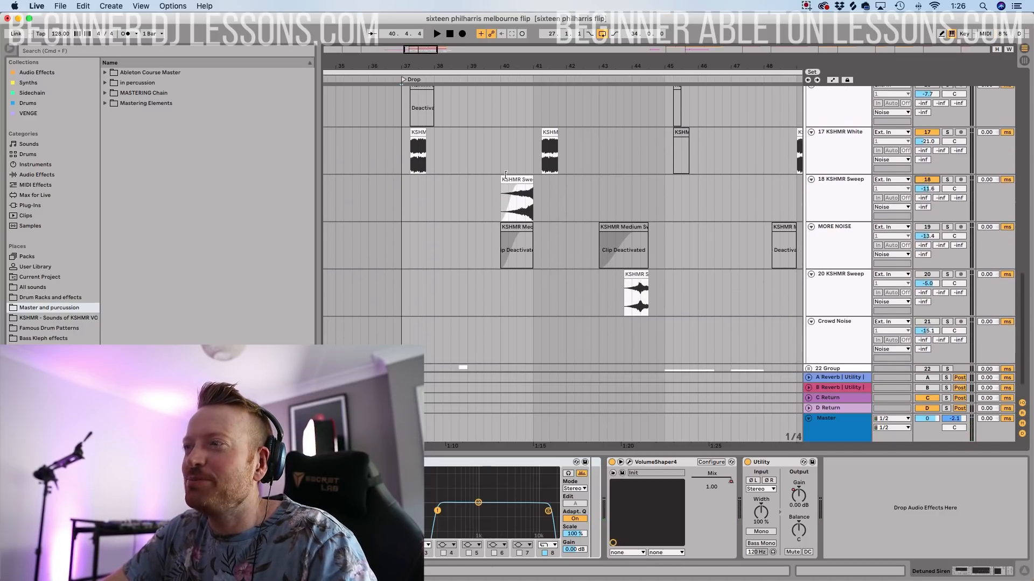
pyautogui.click(527, 180)
pyautogui.press('space')
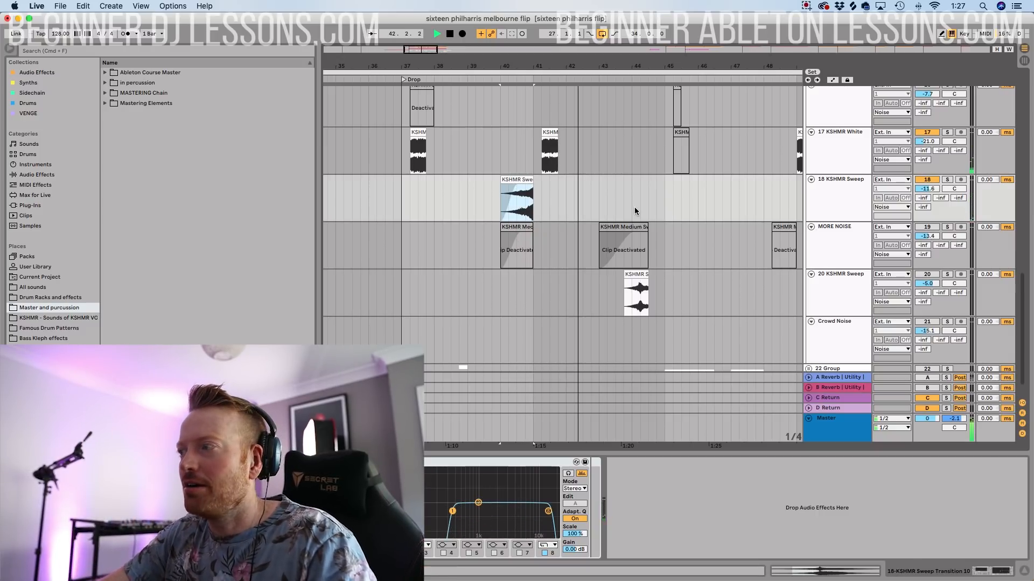
pyautogui.press('space')
# - Enable the MORE NOISE track and select its active sweep clip just after bar 51
pyautogui.hscroll(5, 800, 213)
pyautogui.hscroll(2, 801, 212)
pyautogui.click(677, 233)
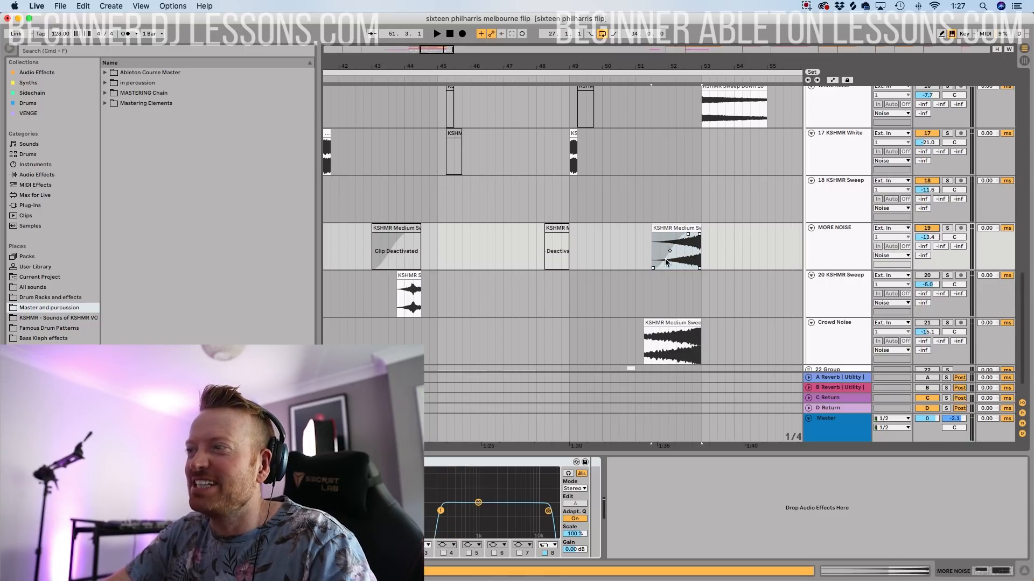
pyautogui.scroll(-1, 706, 294)
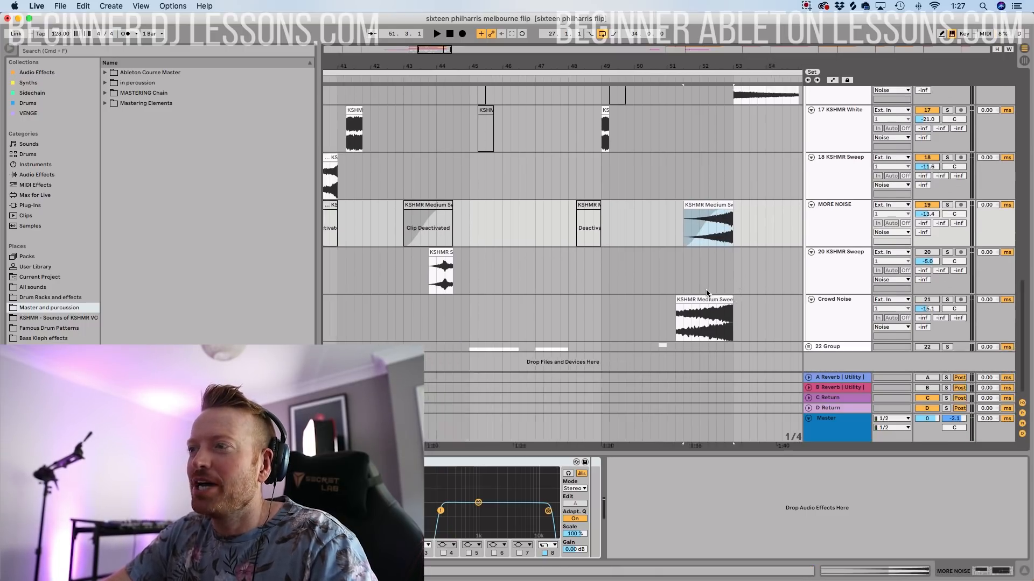
# - Enable the 20 KSHMR Sweep track and play the drop from its sweep transition clip just before bar 44
pyautogui.hscroll(-3, 575, 261)
pyautogui.click(406, 285)
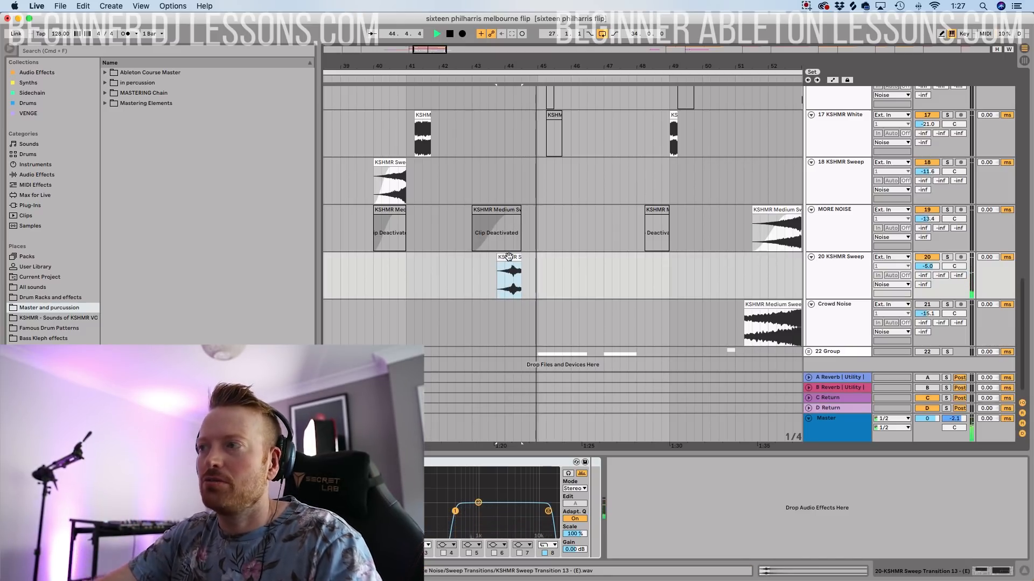
pyautogui.scroll(-1, 706, 279)
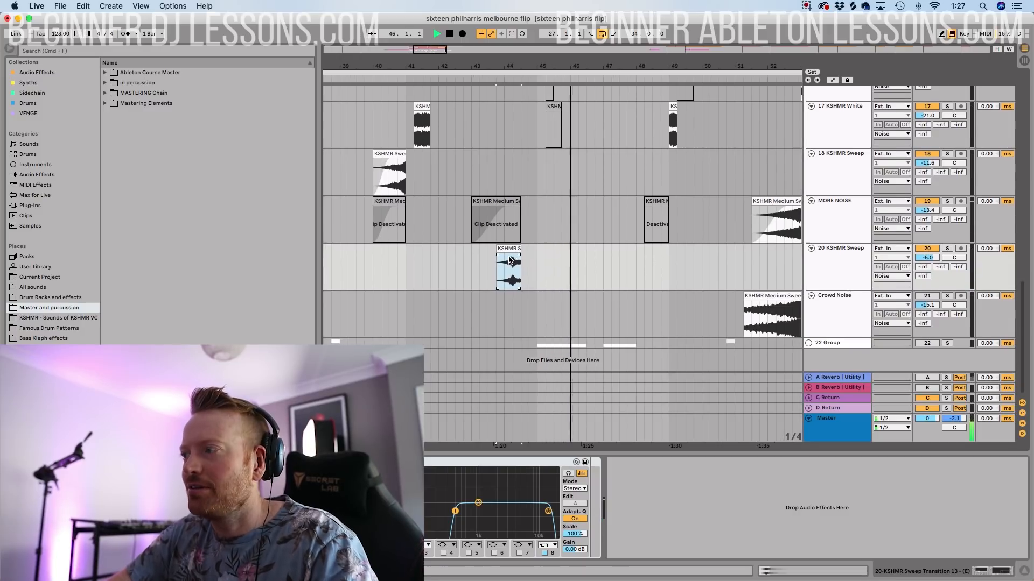
pyautogui.press('space')
# - Enable the Crowd Noise track, select its clip at bar 51, and unfold the 22 Group
pyautogui.click(927, 299)
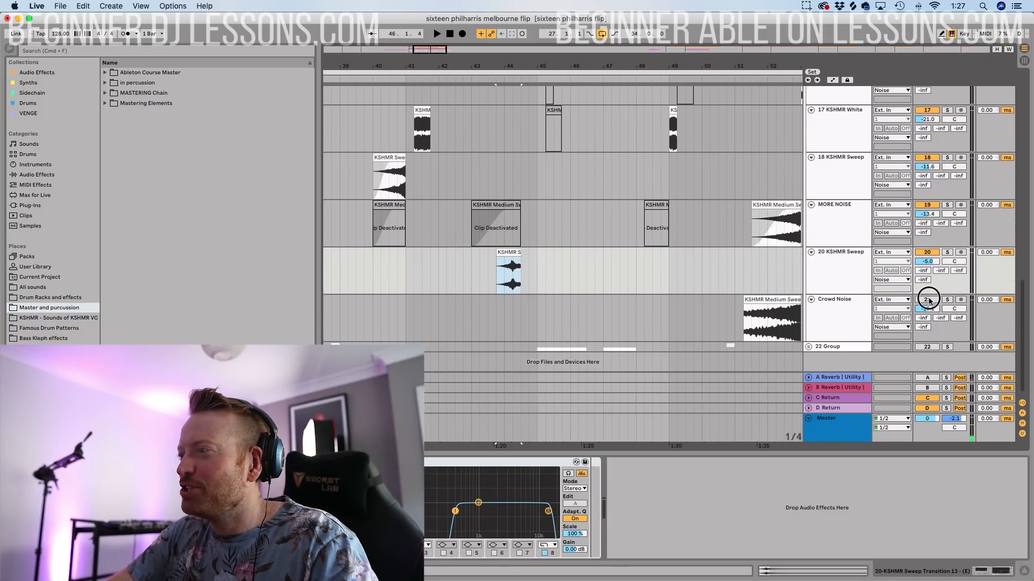
pyautogui.click(794, 296)
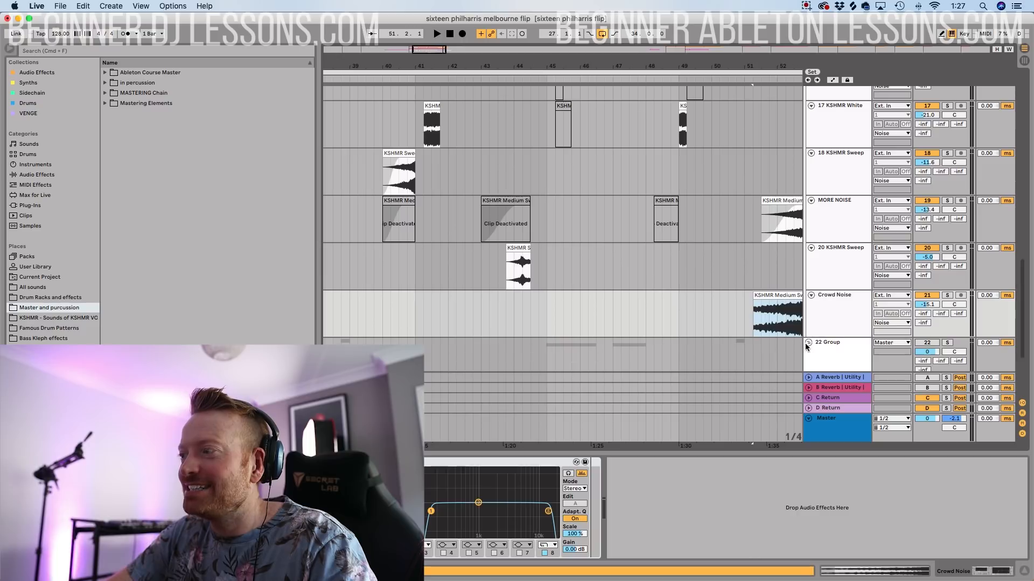
pyautogui.click(808, 343)
# - Enable the 22 Group and play its FH_TwistedVO clip at the end of bar 38, both soloed and with the full mix
pyautogui.scroll(-5, 756, 340)
pyautogui.hscroll(-3, 479, 340)
pyautogui.click(444, 280)
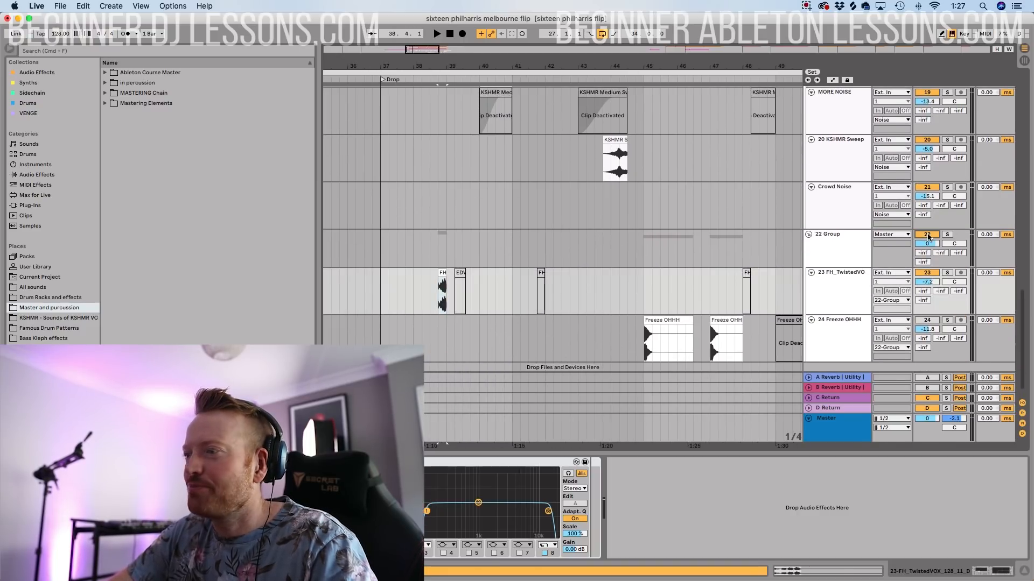
pyautogui.press('space')
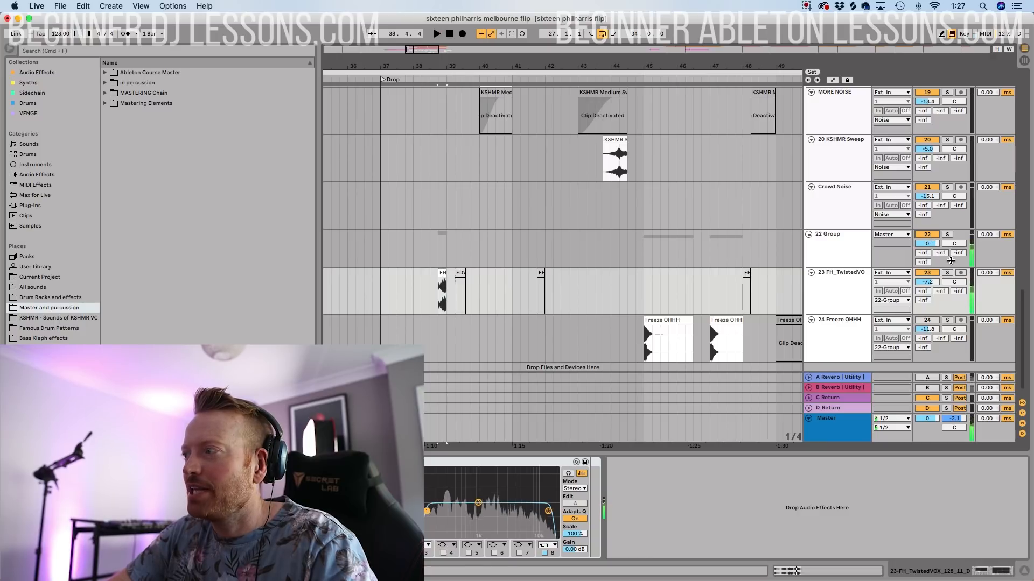
pyautogui.click(947, 273)
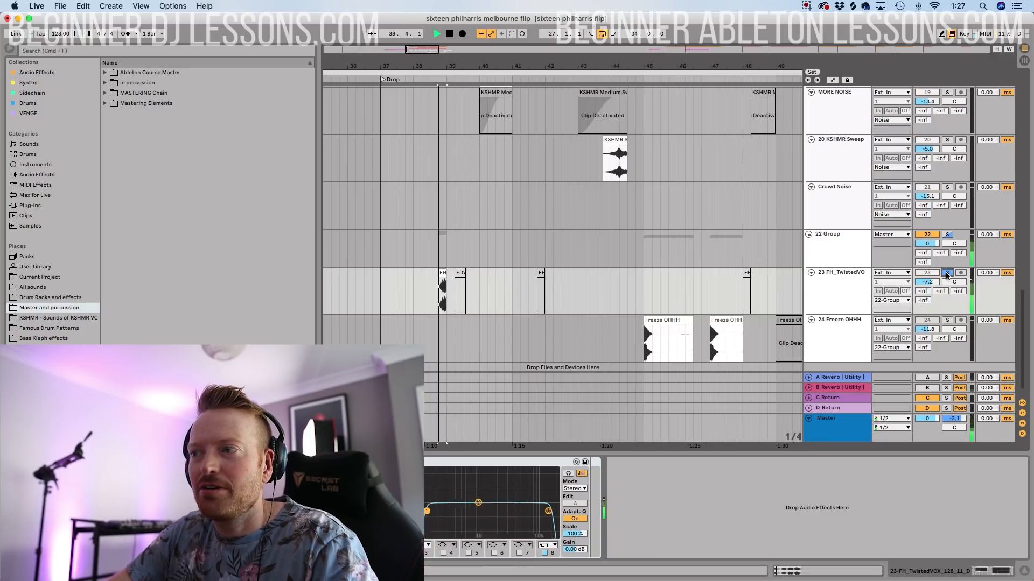
pyautogui.click(947, 273)
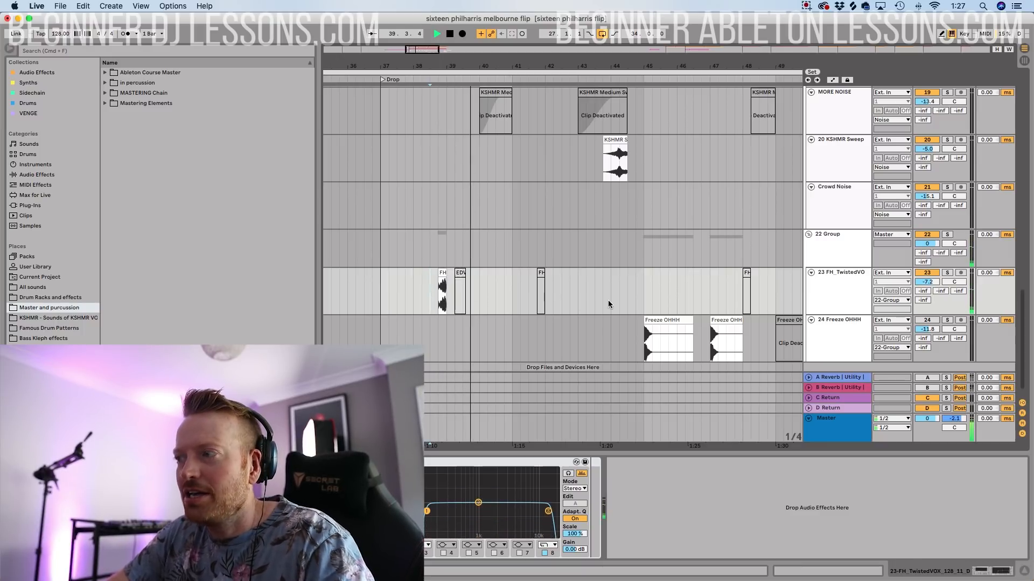
pyautogui.press('space')
# - Enable the 24 Freeze OHHH track and play its clip at bar 45, both soloed and with the full mix
pyautogui.click(645, 329)
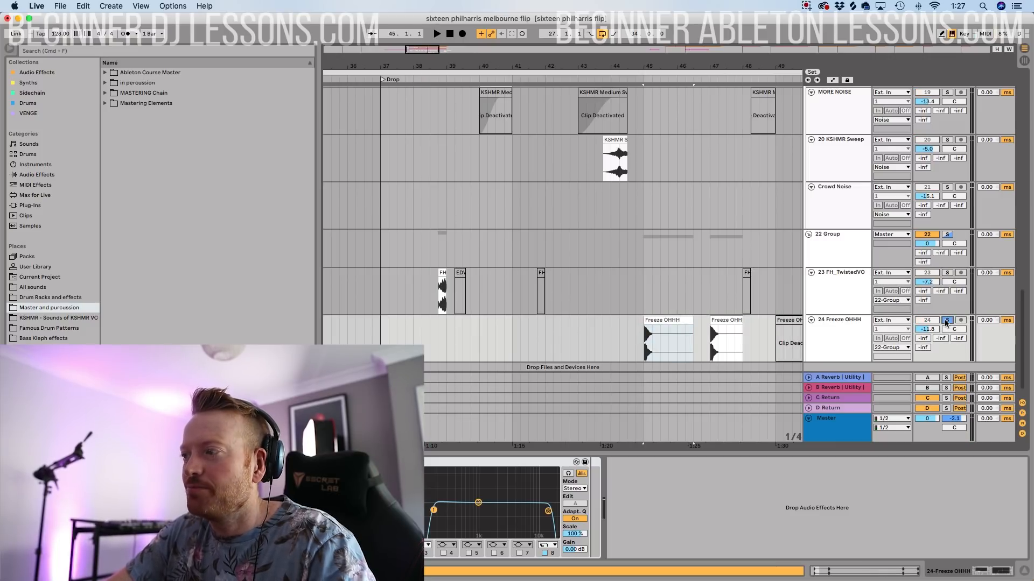
pyautogui.press('space')
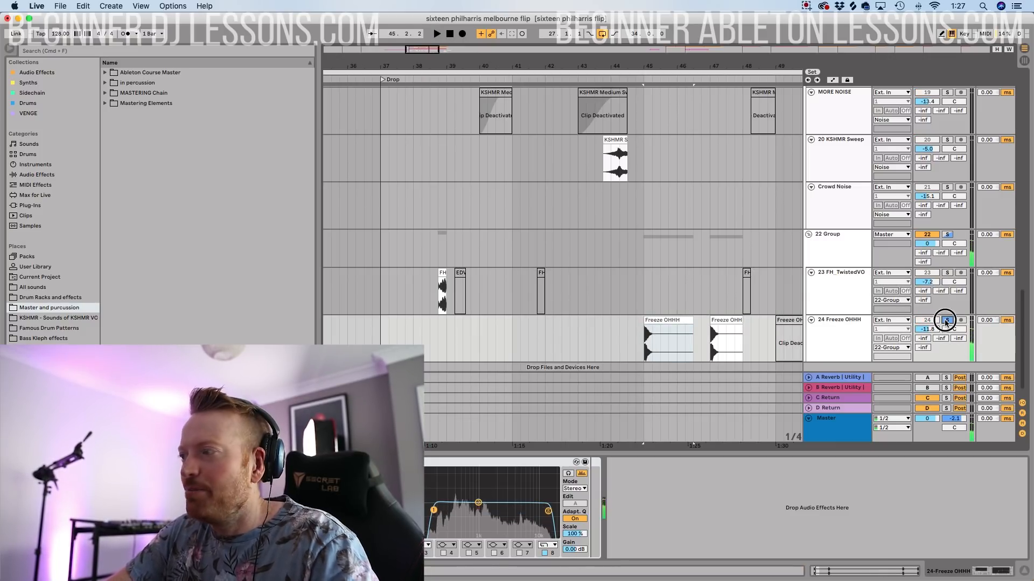
pyautogui.click(946, 321)
pyautogui.click(635, 342)
pyautogui.press('space')
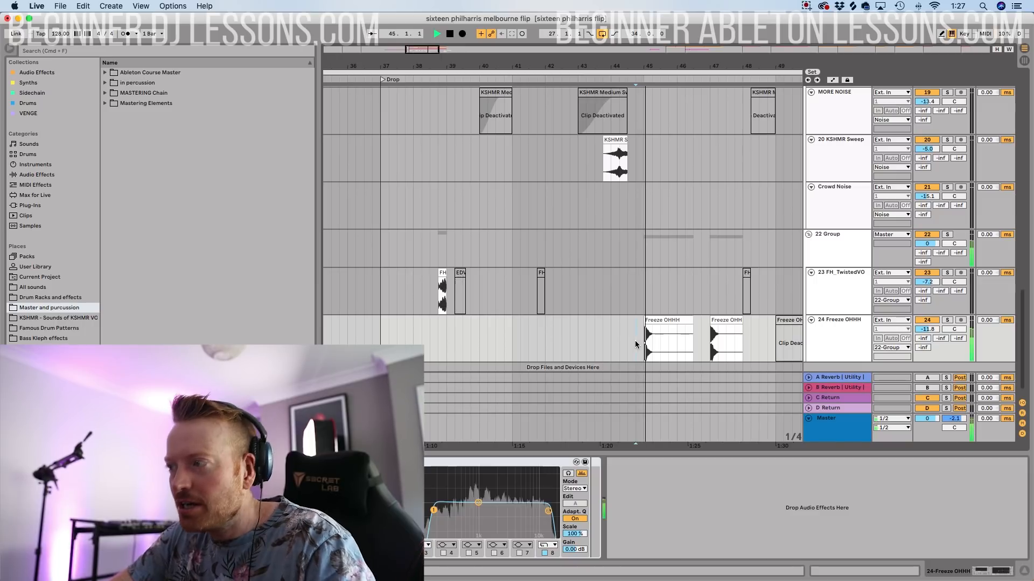
pyautogui.scroll(-5, 635, 342)
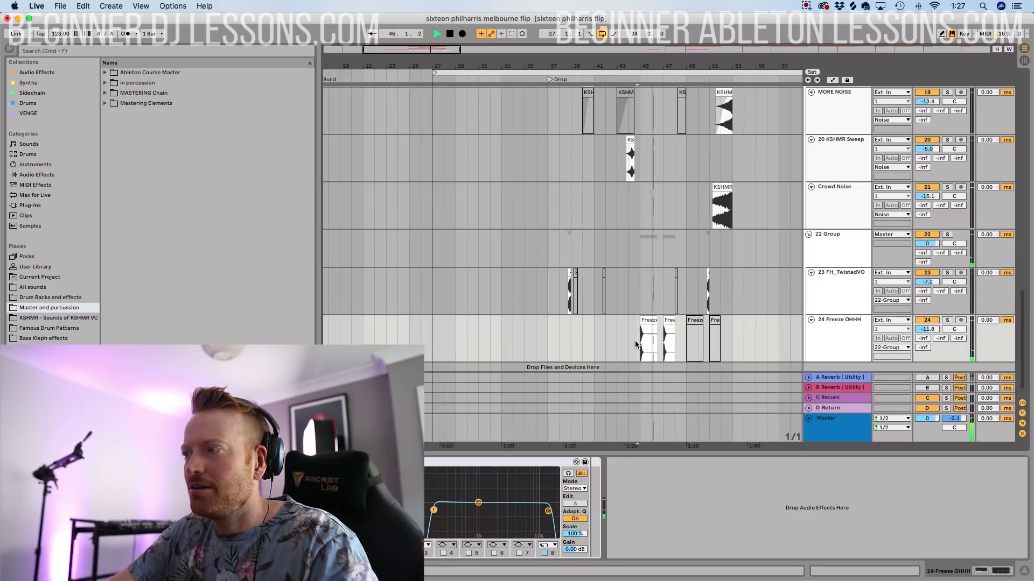
pyautogui.scroll(10, 635, 345)
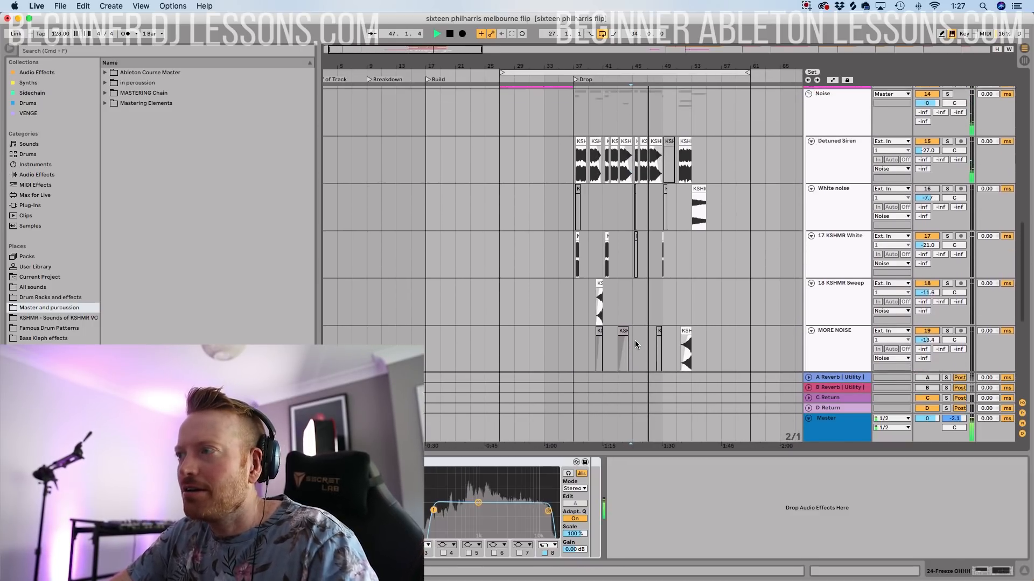
pyautogui.scroll(3, 635, 344)
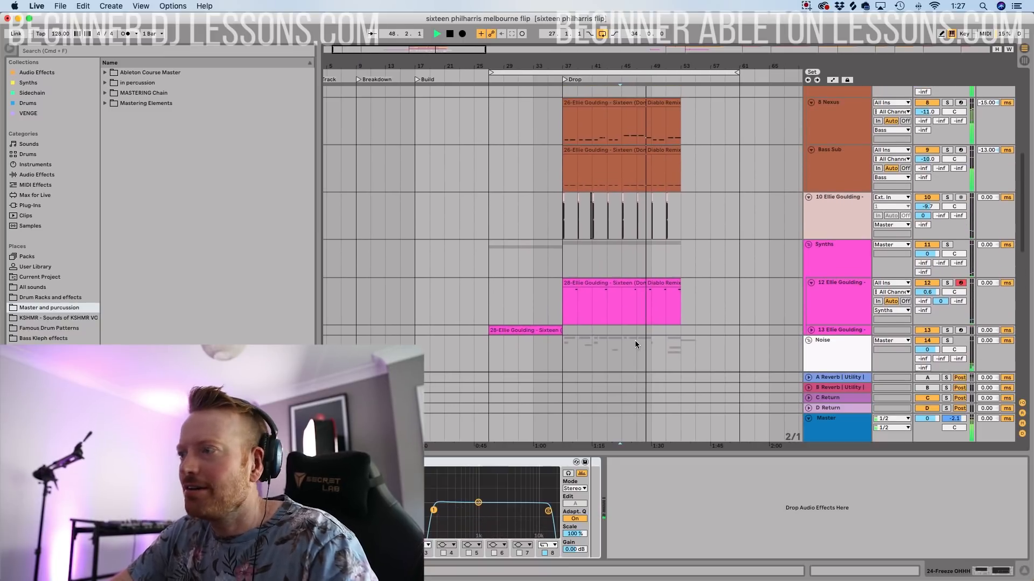
pyautogui.press('space')
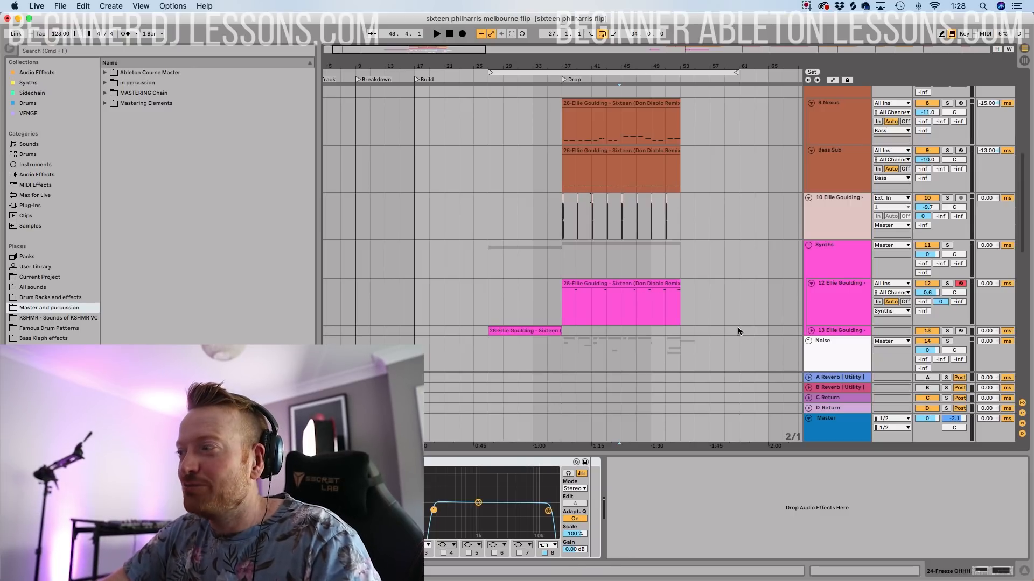
# - Unfold the 13 Ellie Goulding synth track and play the arrangement from bar 33 of its build clip into the drop
pyautogui.click(811, 331)
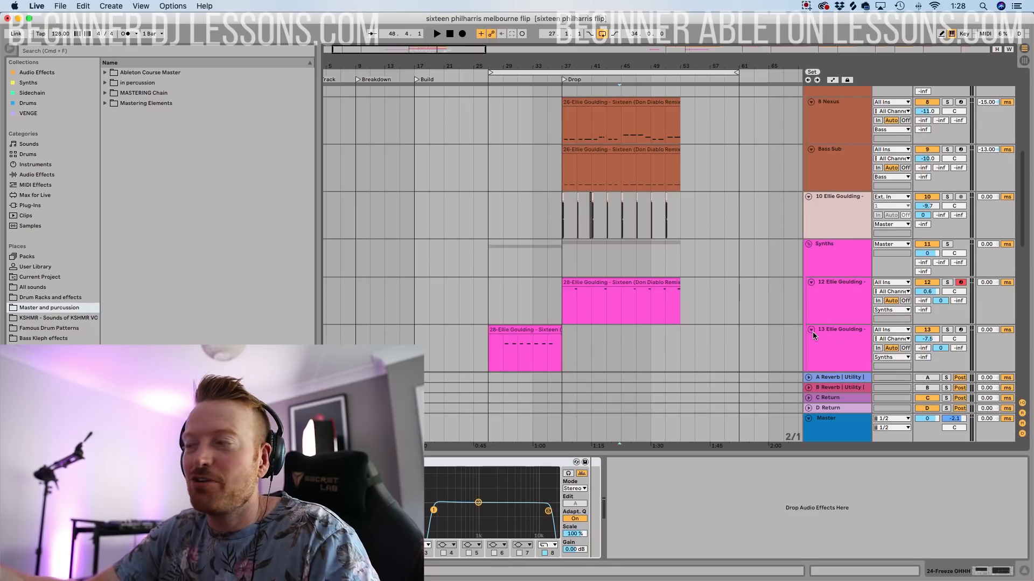
pyautogui.click(538, 344)
pyautogui.press('+')
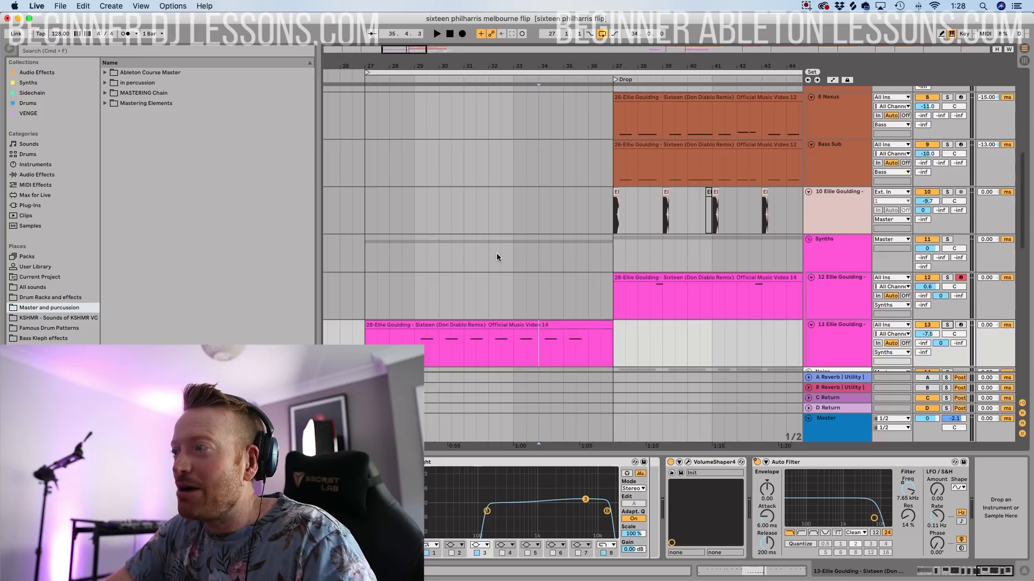
pyautogui.press('-')
pyautogui.press('-')
pyautogui.click(480, 298)
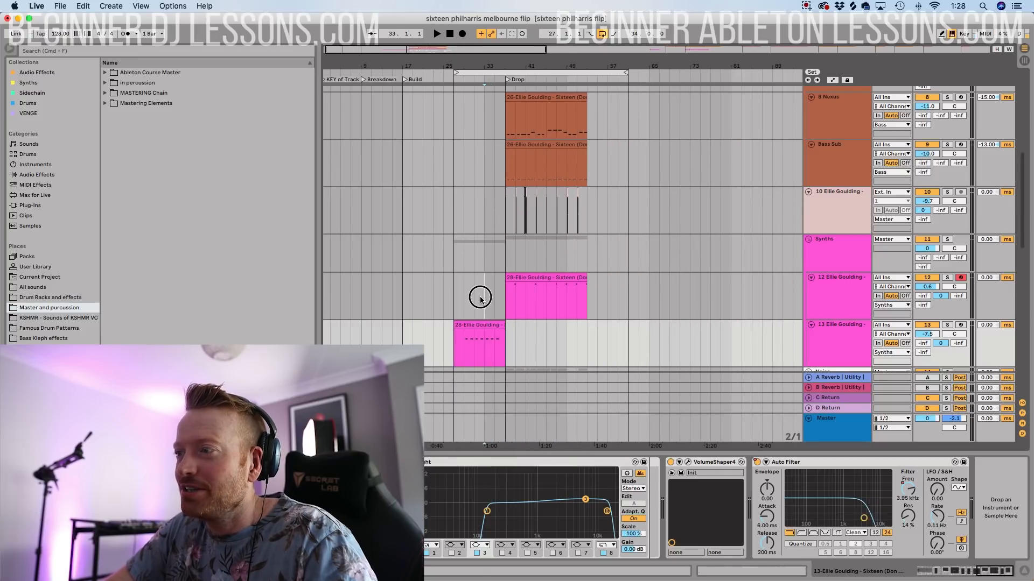
pyautogui.press('space')
# - Fold the Bass group, the 10 Ellie Goulding vocal chop track and the Synths group during playback
pyautogui.scroll(2, 524, 351)
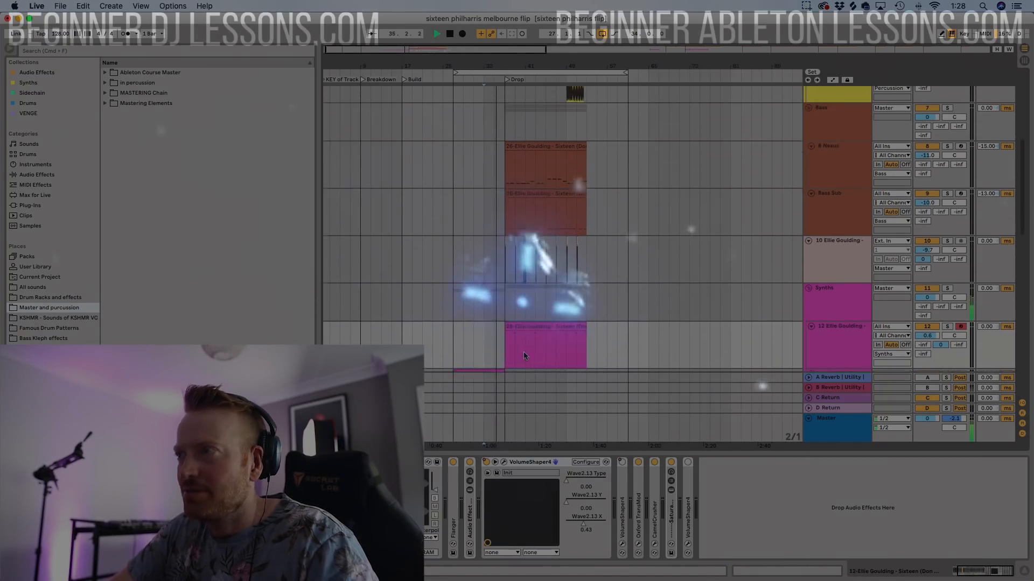
pyautogui.scroll(1, 523, 351)
pyautogui.click(808, 121)
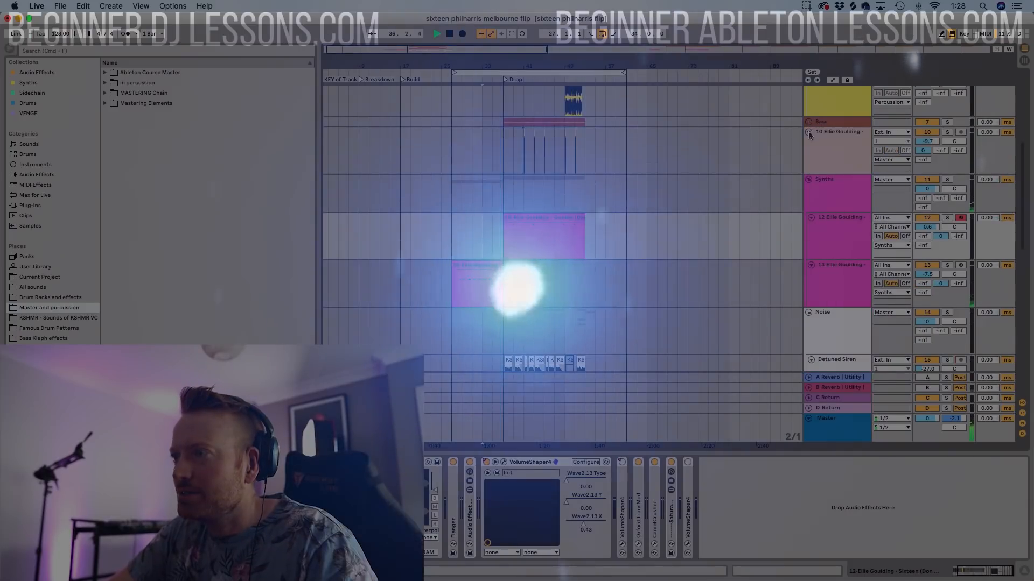
pyautogui.click(809, 131)
pyautogui.click(809, 141)
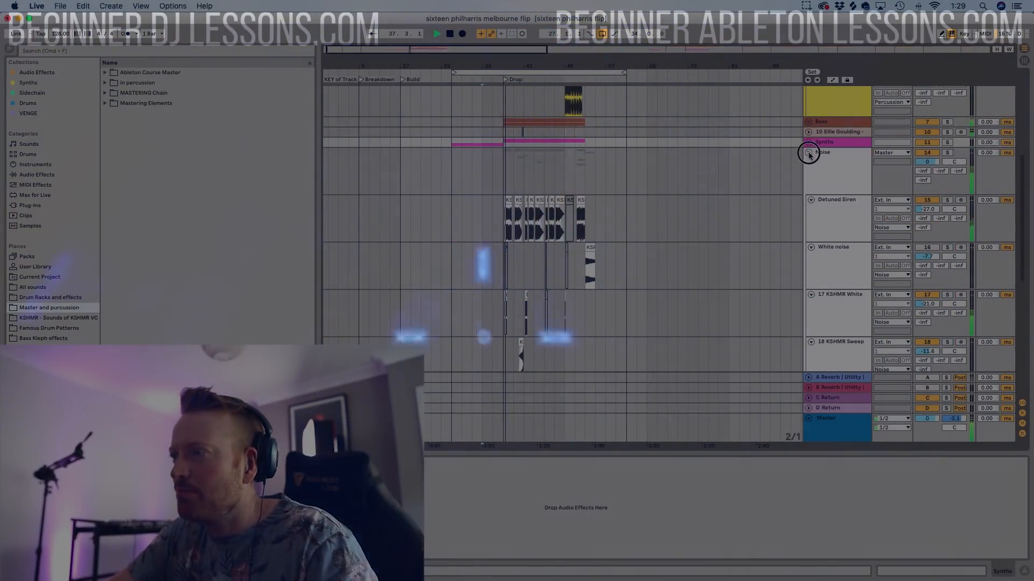
# - Fold the Percussion group, the Kick track, the Noise group and the 22 Group, and unfold the Synths group
pyautogui.scroll(5, 808, 155)
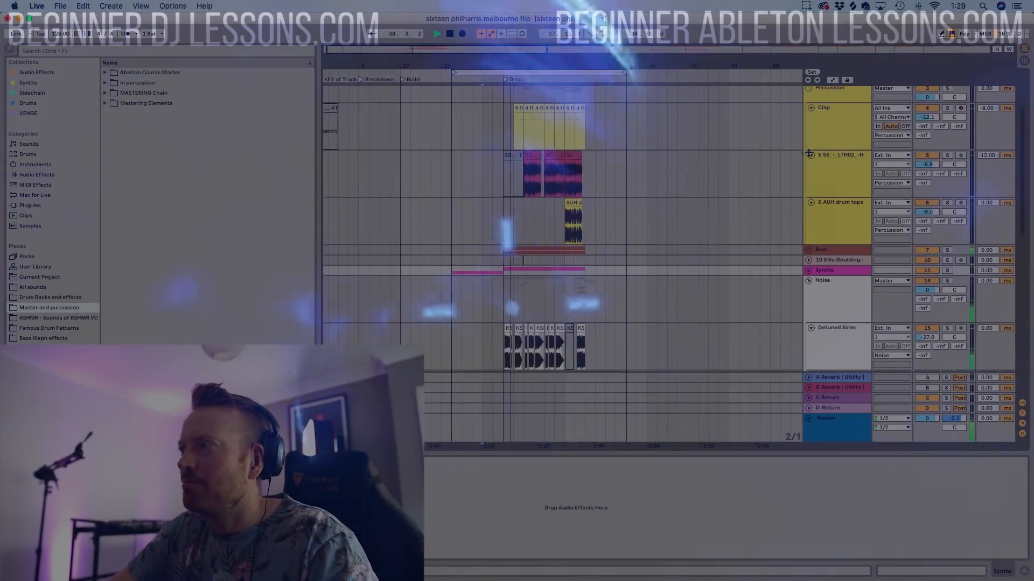
pyautogui.scroll(4, 809, 155)
pyautogui.click(808, 186)
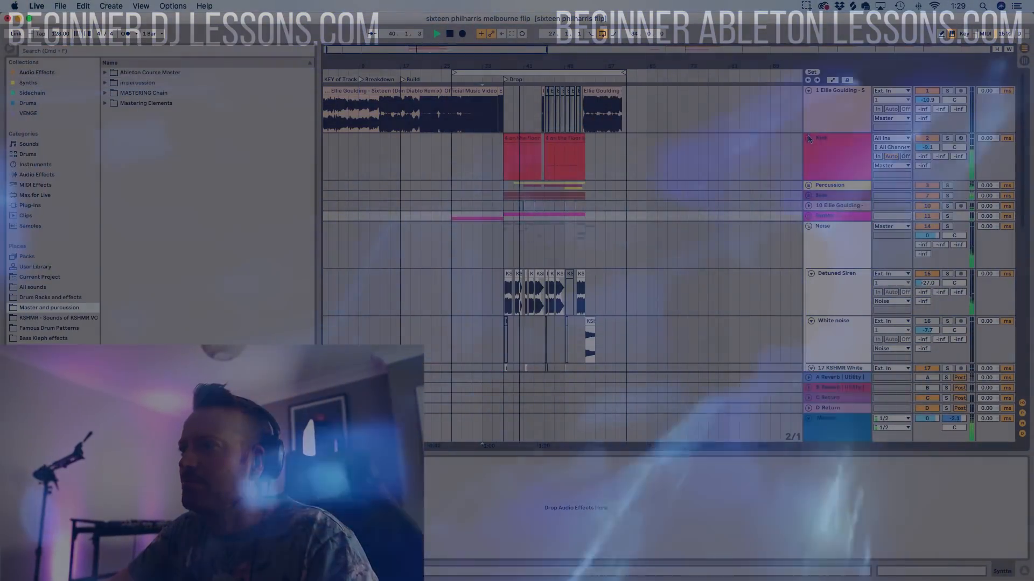
pyautogui.click(808, 137)
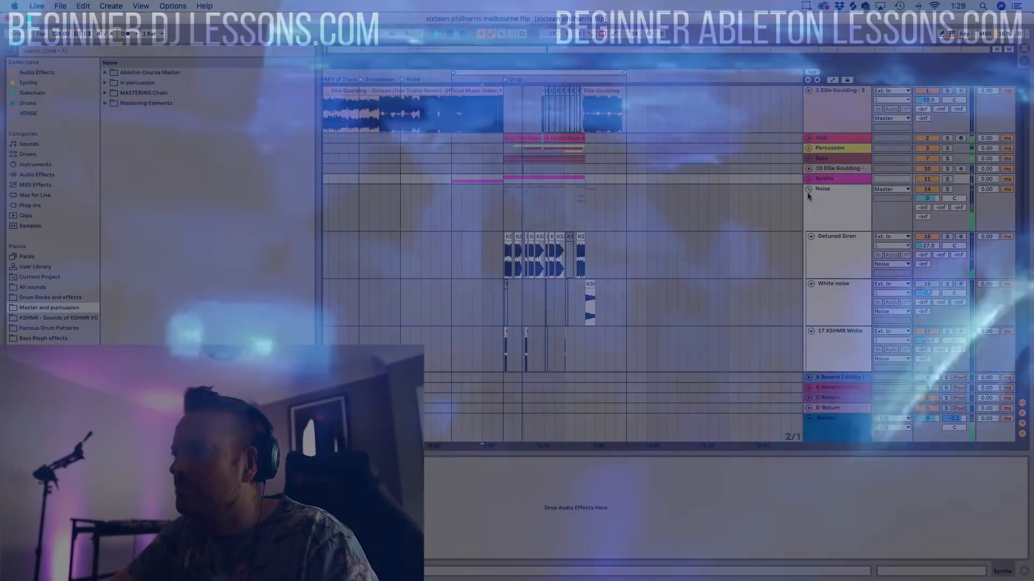
pyautogui.click(808, 189)
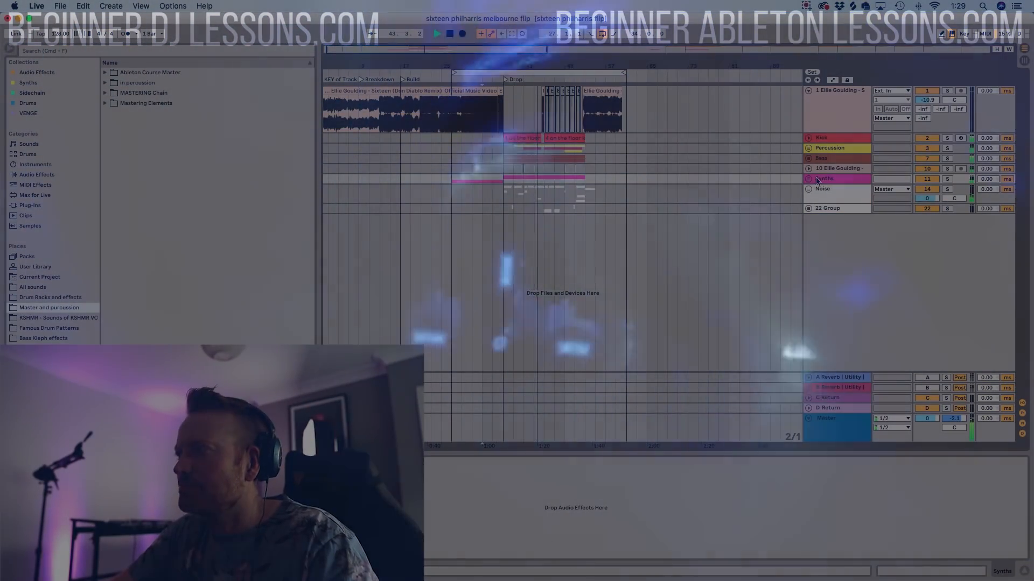
pyautogui.click(807, 179)
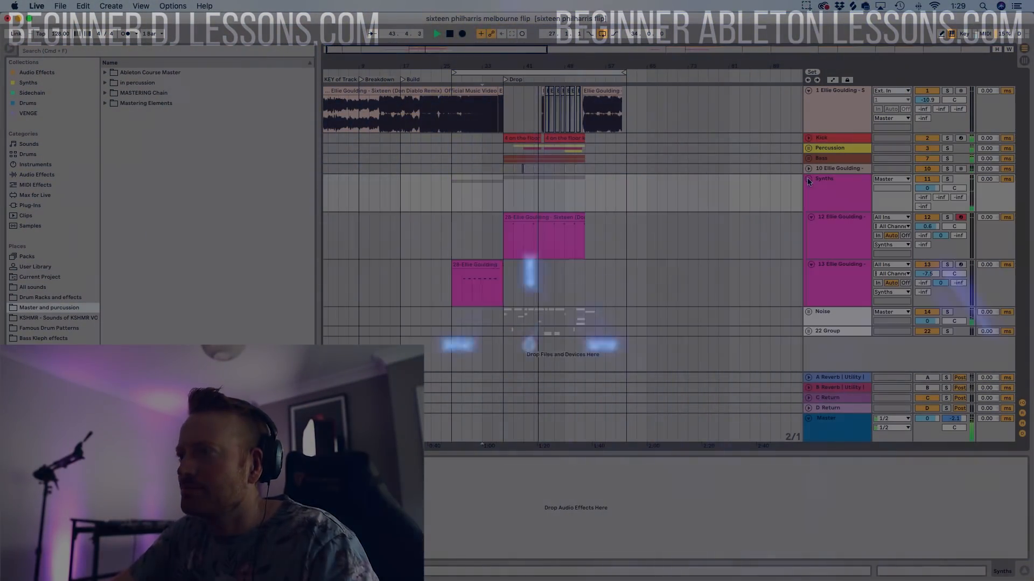